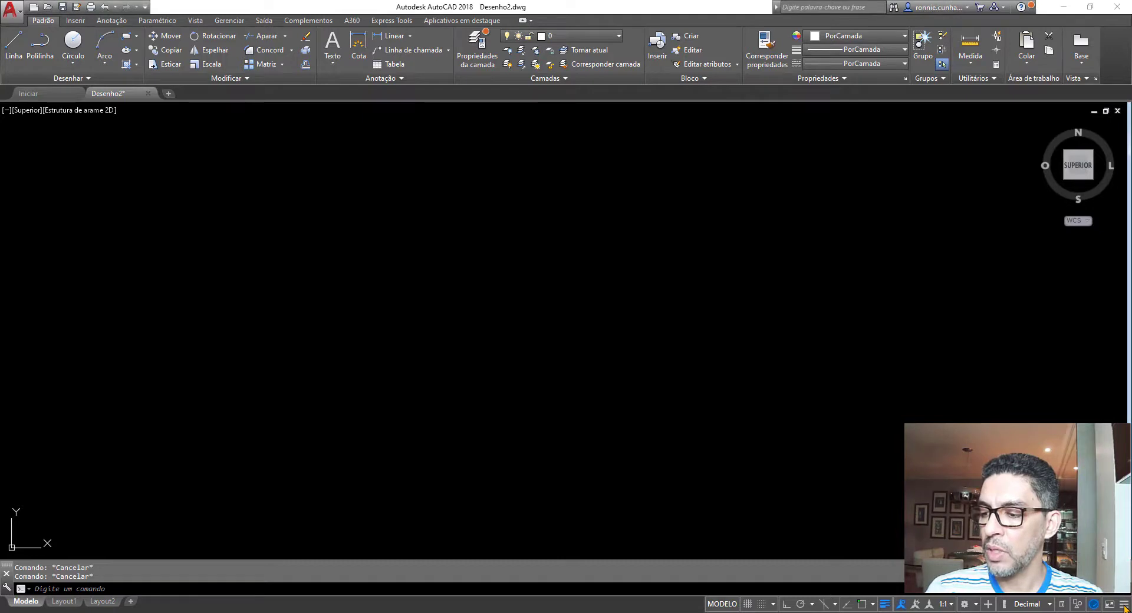
Step: Open the status-bar customization list of indicators and drawing aids
{"action": "left_click", "coordinate": [1125, 607]}
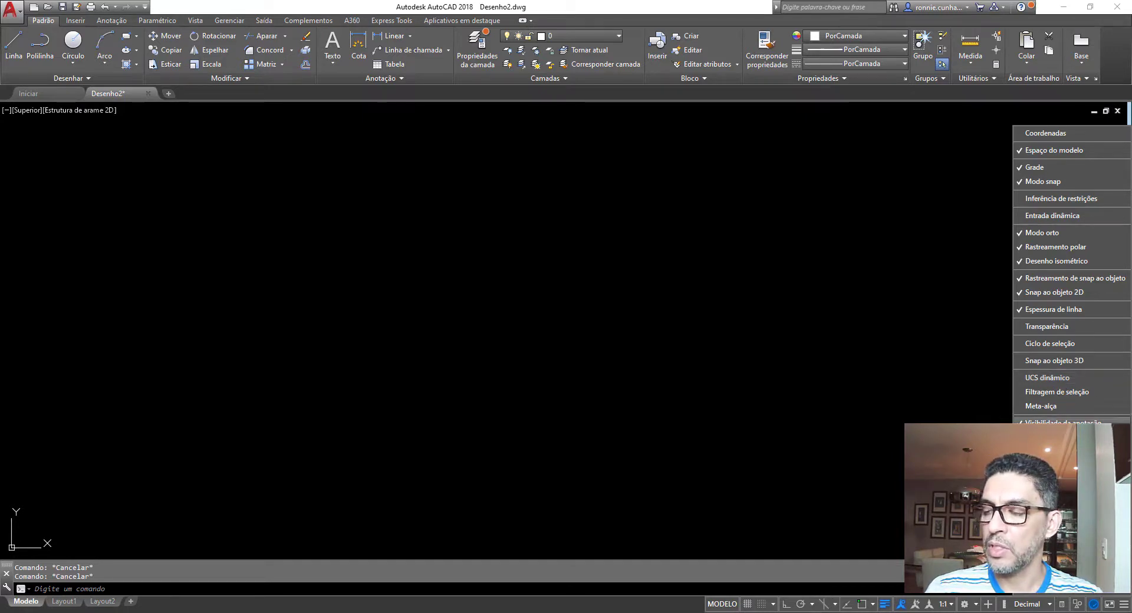
Step: Enable the Coordenadas readout in the status bar and close the list
{"action": "left_click", "coordinate": [1038, 133]}
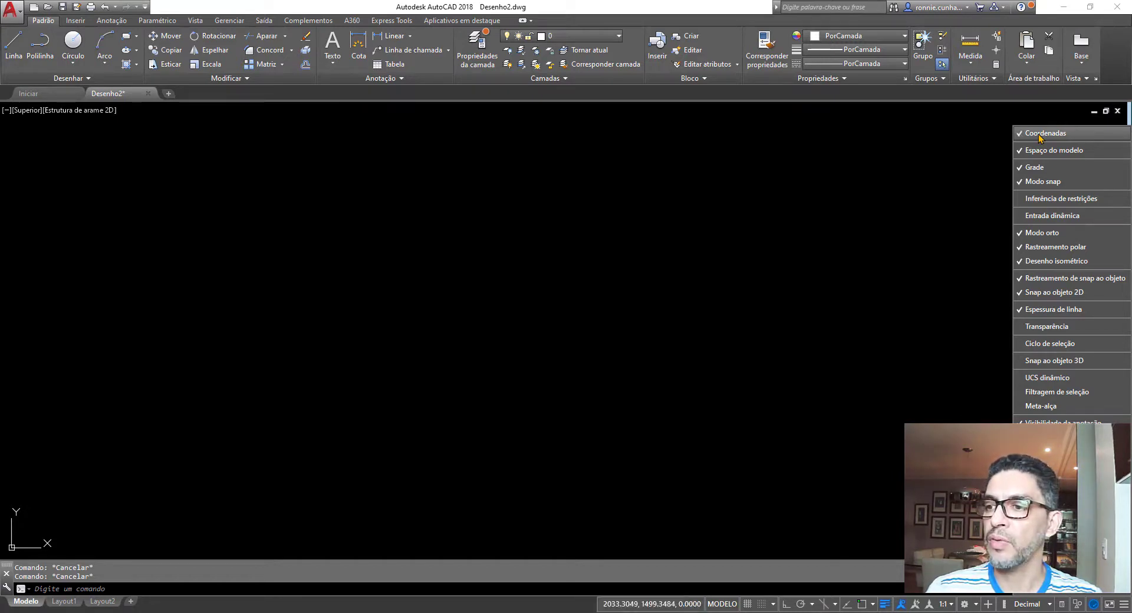
{"action": "left_click", "coordinate": [657, 518]}
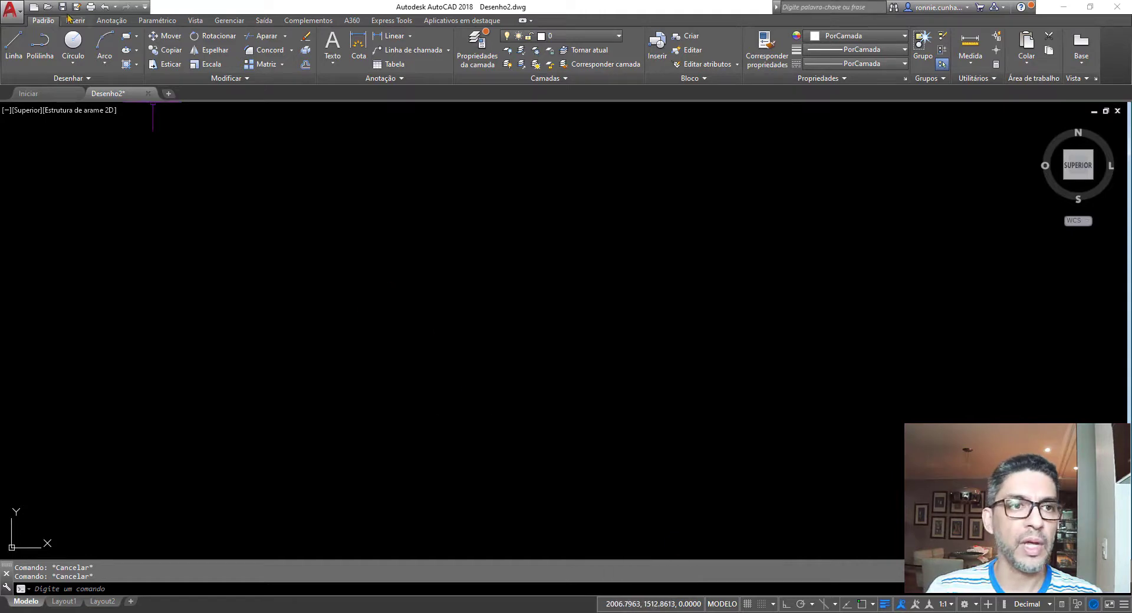
Step: Set the drawing's length precision to 0.00 in the Drawing Units dialog
{"action": "left_click", "coordinate": [11, 11]}
{"action": "mouse_move", "coordinate": [44, 292]}
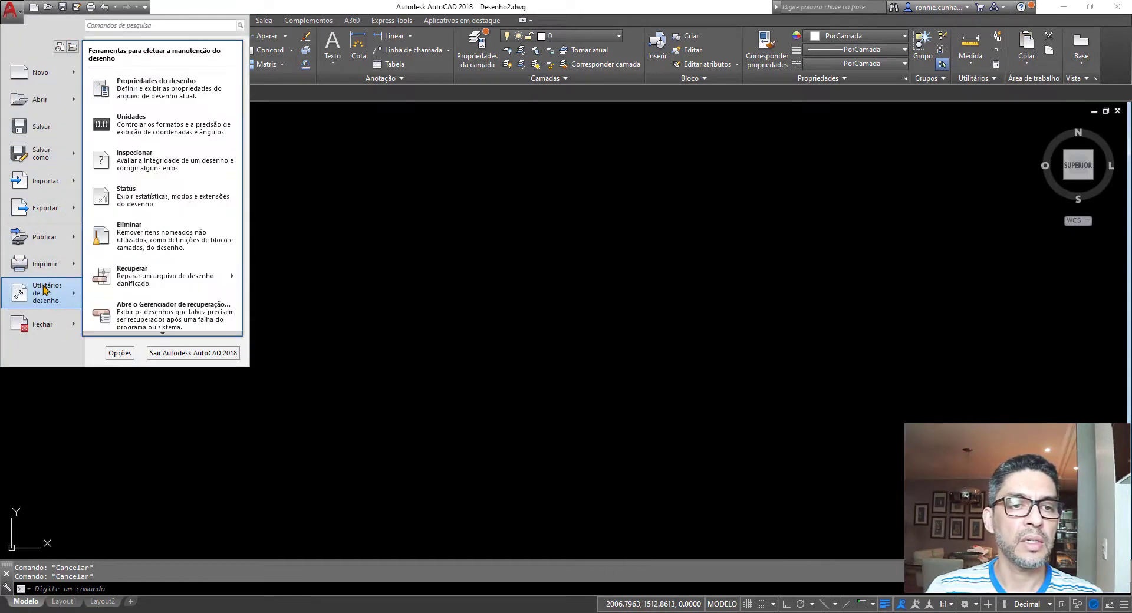
{"action": "left_click", "coordinate": [139, 127]}
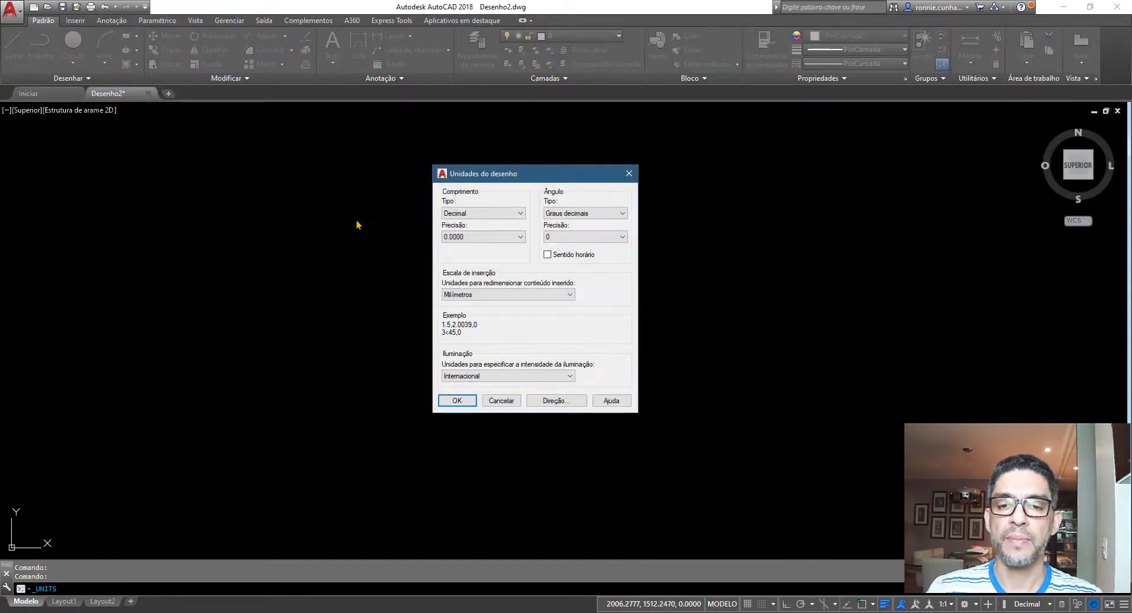
{"action": "left_click", "coordinate": [505, 242]}
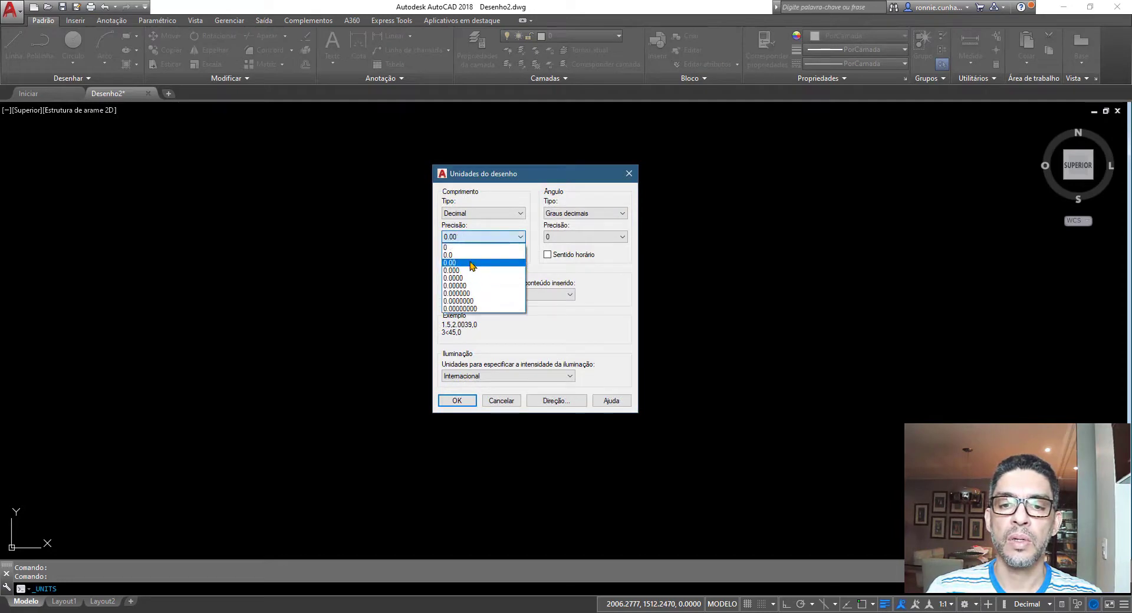
{"action": "left_click", "coordinate": [504, 262]}
{"action": "left_click", "coordinate": [457, 401]}
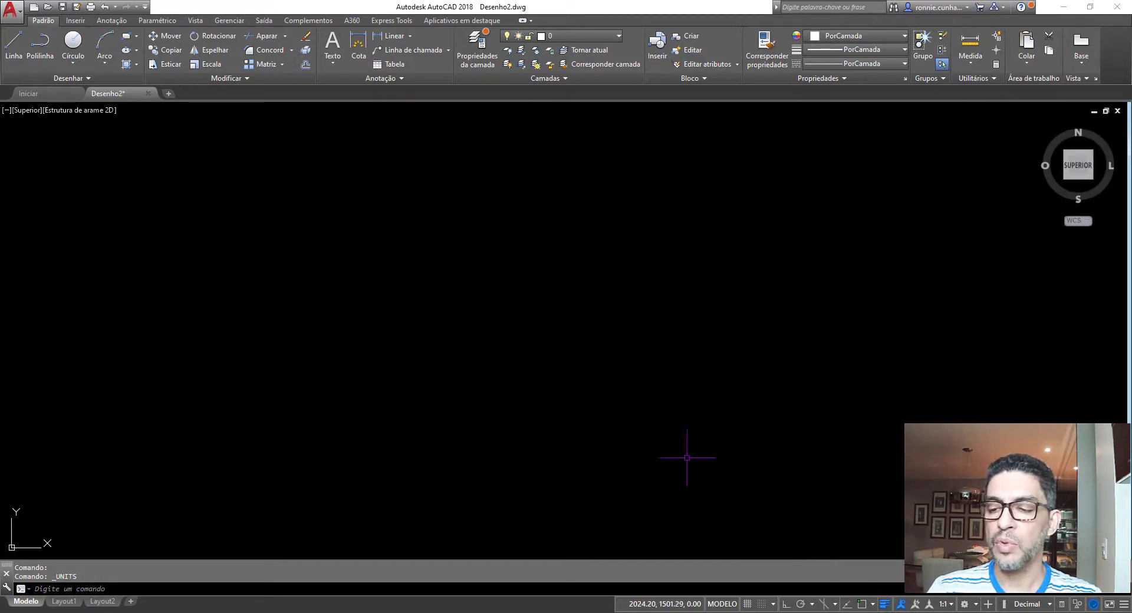
Step: Draw a single test line across the drawing area
{"action": "left_click", "coordinate": [14, 45]}
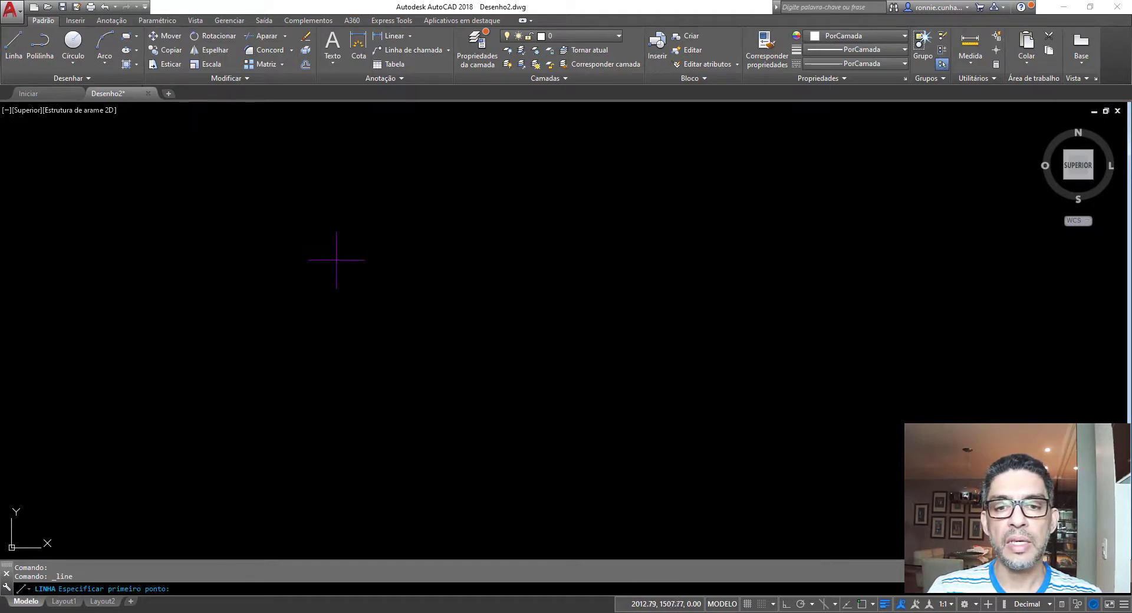
{"action": "left_click", "coordinate": [334, 262]}
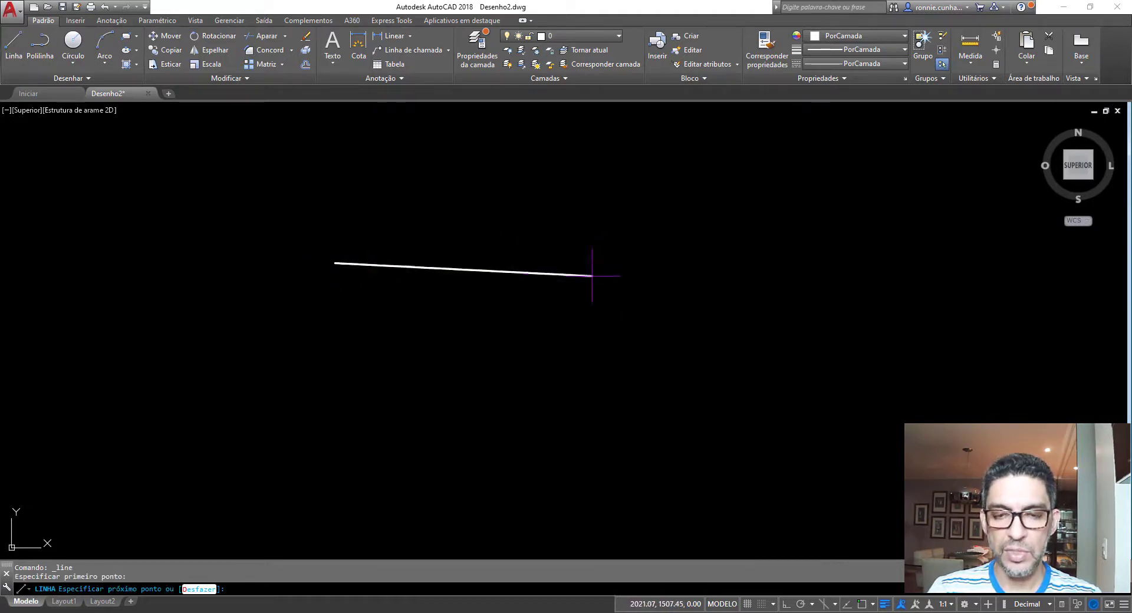
{"action": "left_click", "coordinate": [599, 235]}
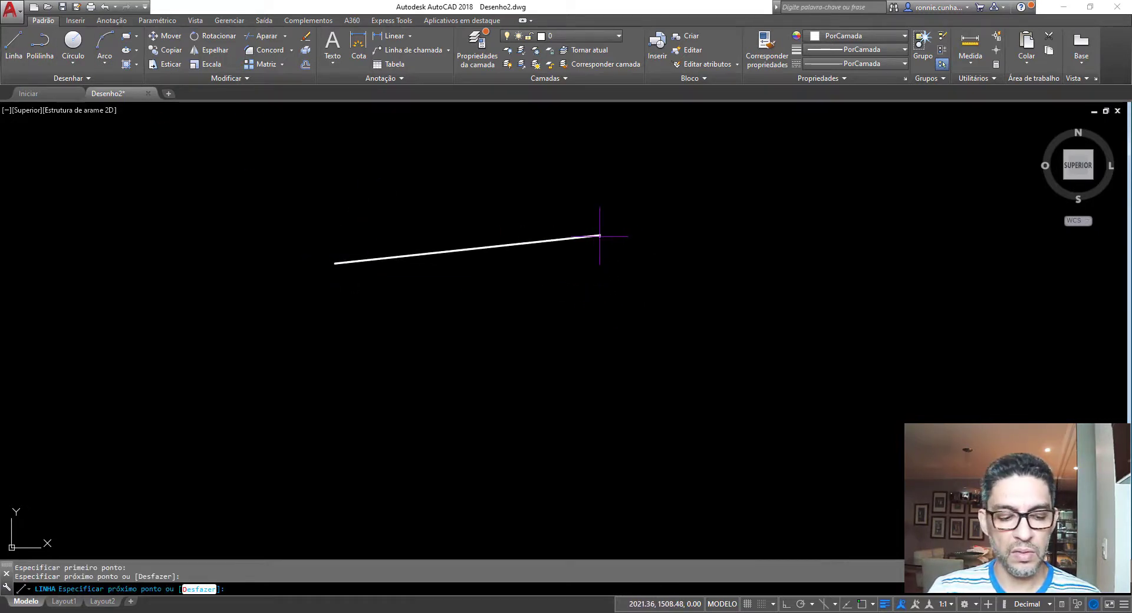
{"action": "key", "text": "Escape"}
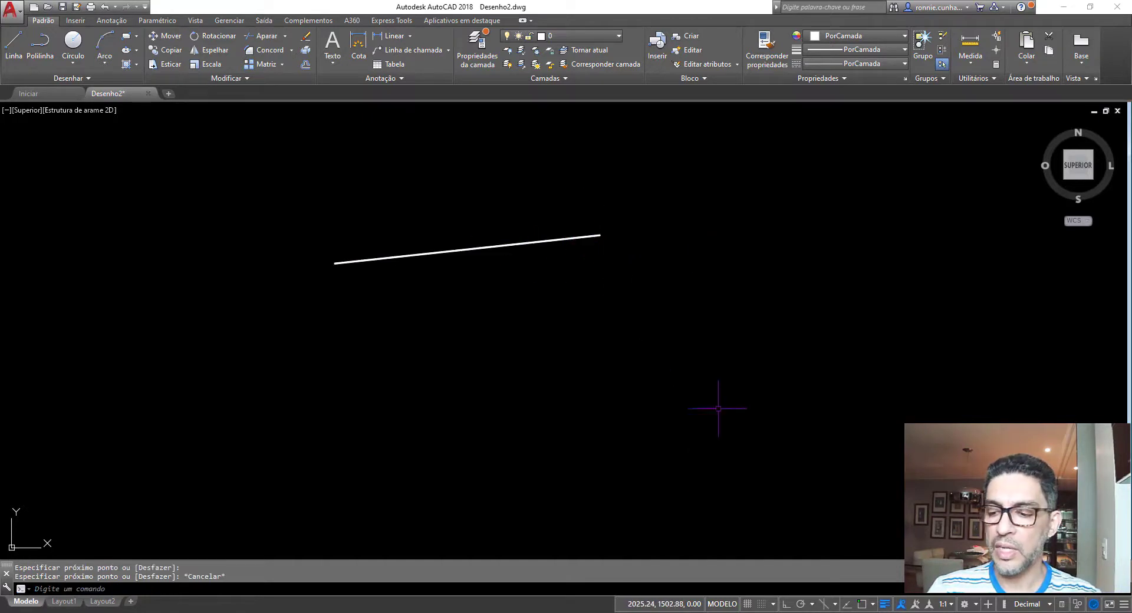
Step: Toggle lineweight display off and on, and delete the selected test line
{"action": "left_click", "coordinate": [883, 604]}
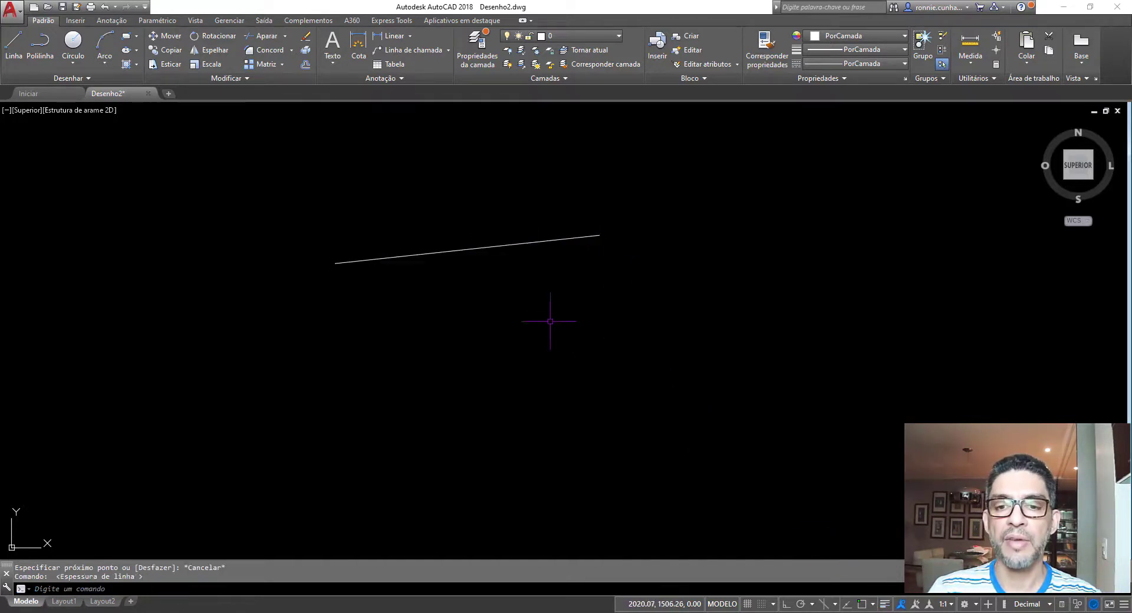
{"action": "left_click", "coordinate": [522, 292]}
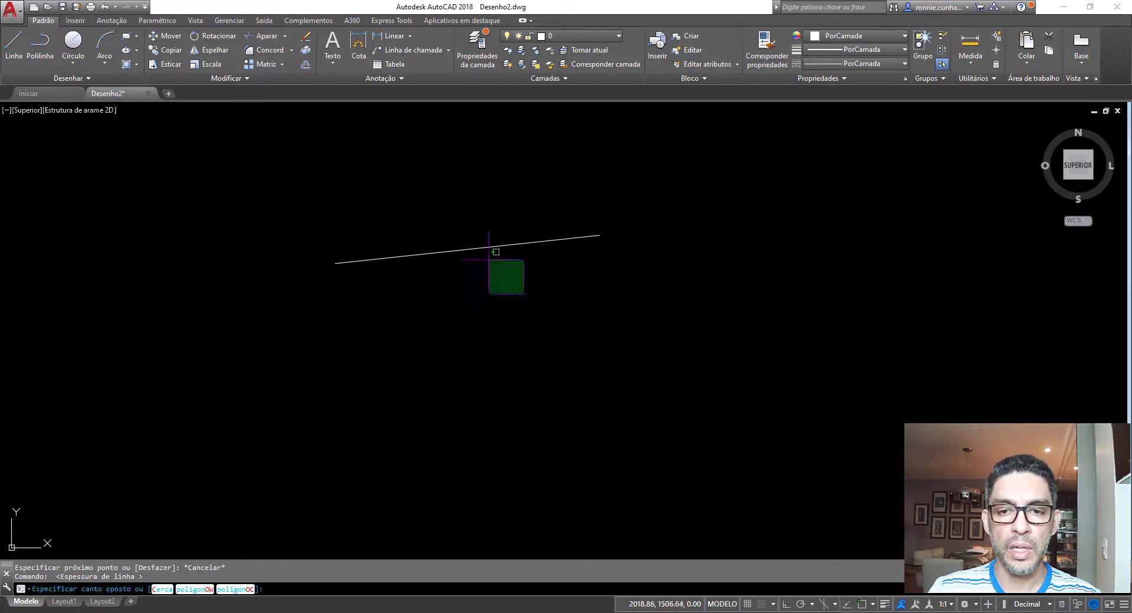
{"action": "left_click", "coordinate": [481, 246]}
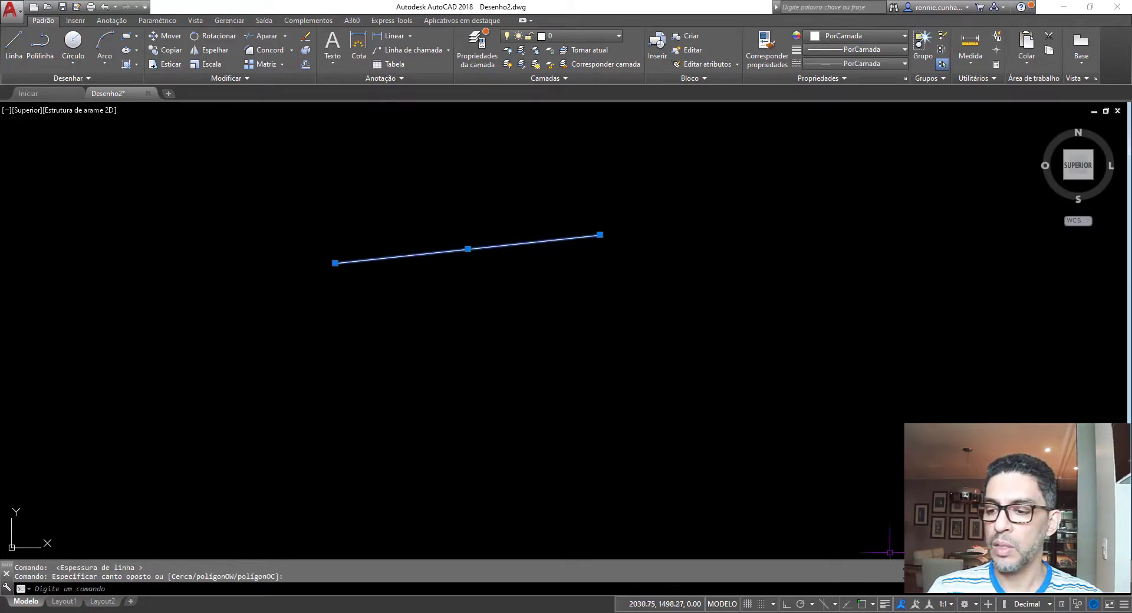
{"action": "left_click", "coordinate": [885, 605]}
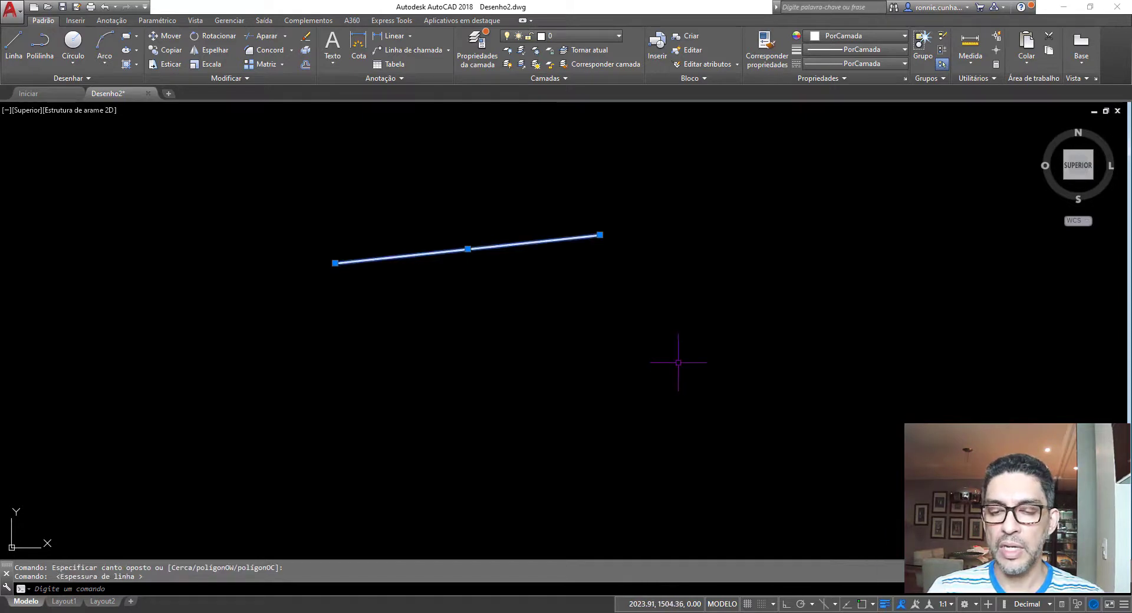
{"action": "key", "text": "Delete"}
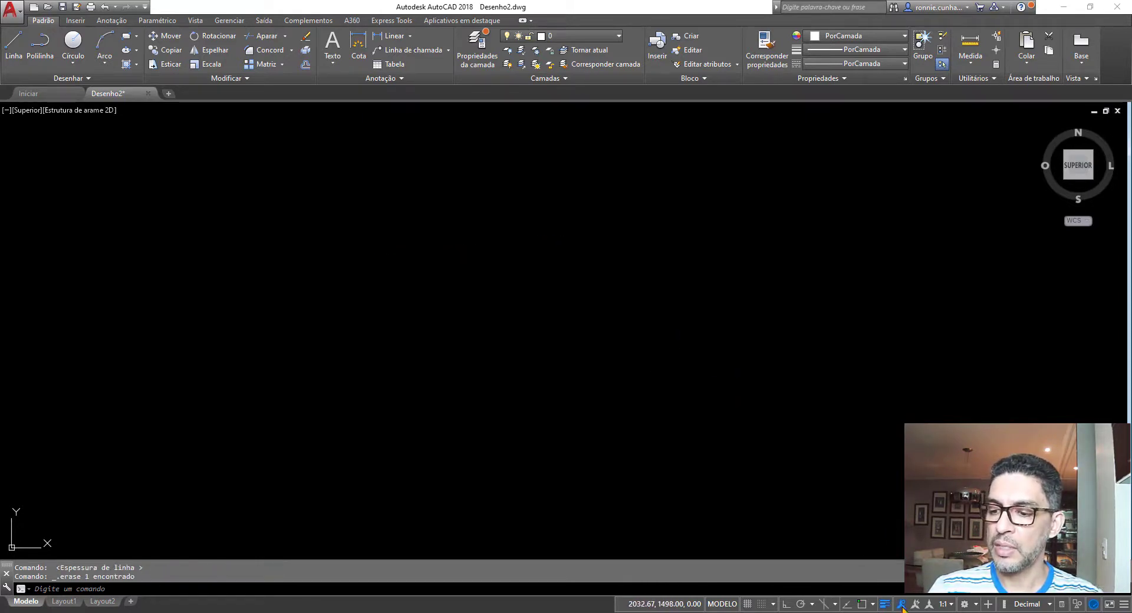
{"action": "left_click", "coordinate": [902, 605]}
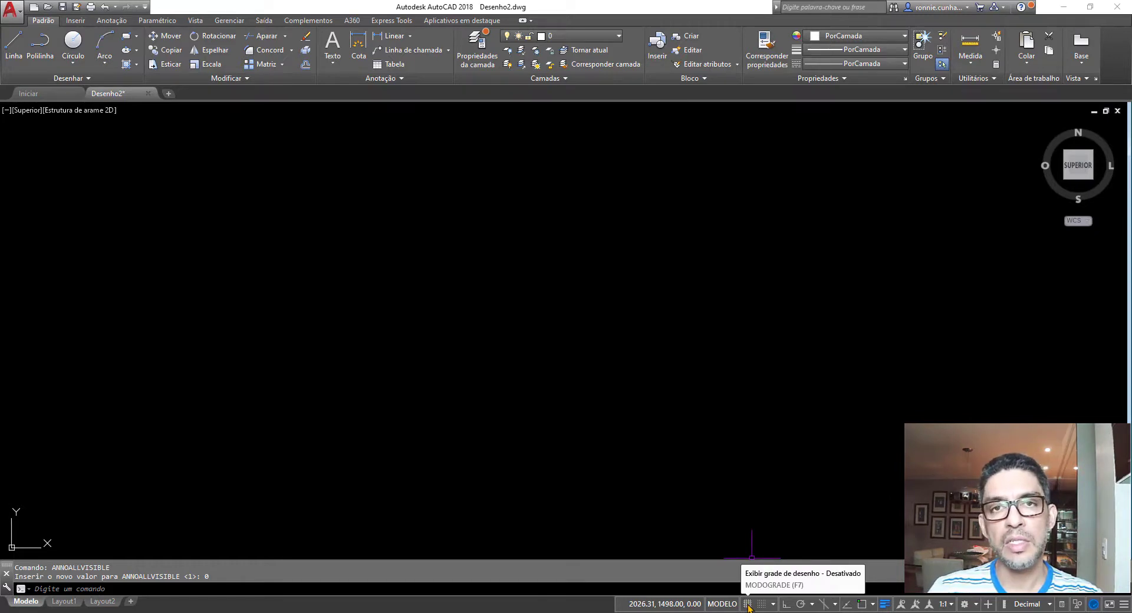
Step: Turn on the grid, then select and delete the remaining line
{"action": "left_click", "coordinate": [747, 604]}
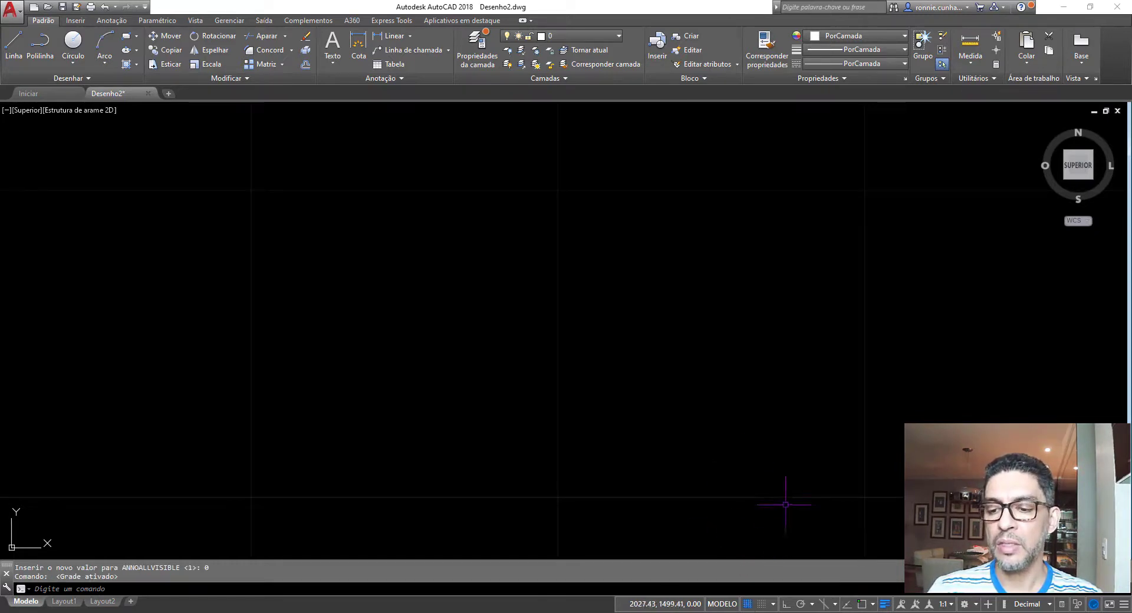
{"action": "scroll", "coordinate": [588, 374], "scroll_direction": "down", "scroll_amount": 3}
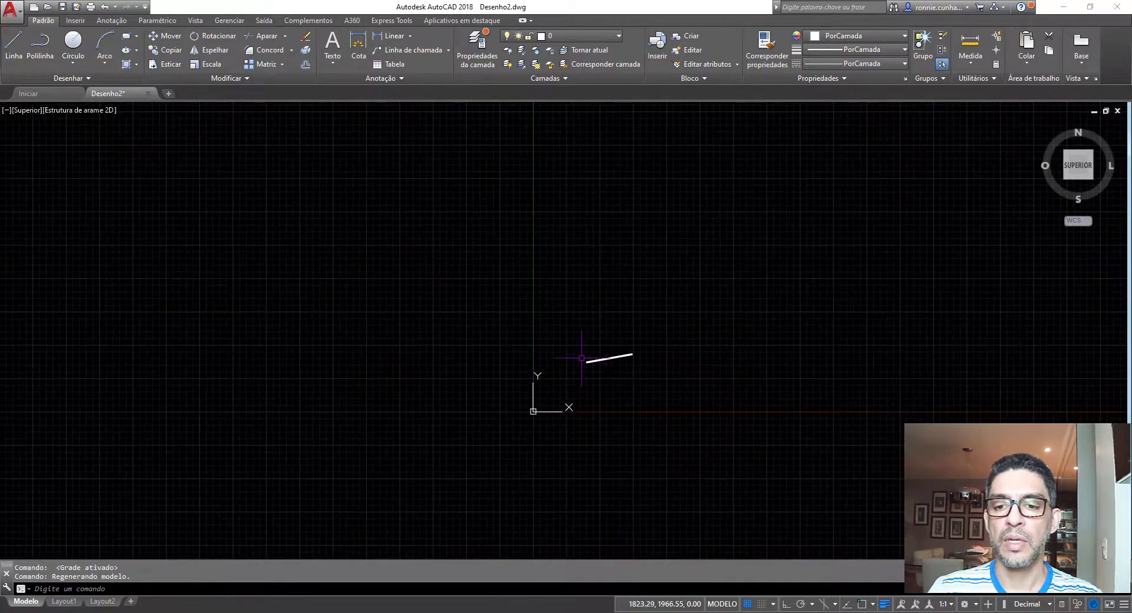
{"action": "left_click", "coordinate": [613, 347]}
{"action": "left_click", "coordinate": [572, 320]}
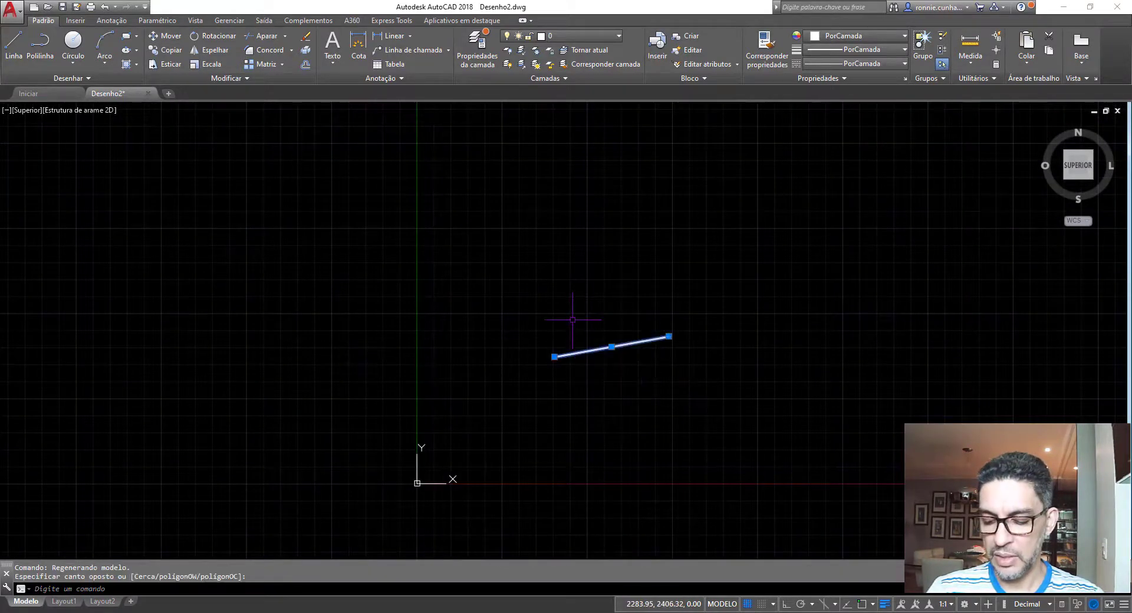
{"action": "key", "text": "Delete"}
{"action": "scroll", "coordinate": [505, 435], "scroll_direction": "up", "scroll_amount": 5}
{"action": "scroll", "coordinate": [412, 359], "scroll_direction": "down", "scroll_amount": 5}
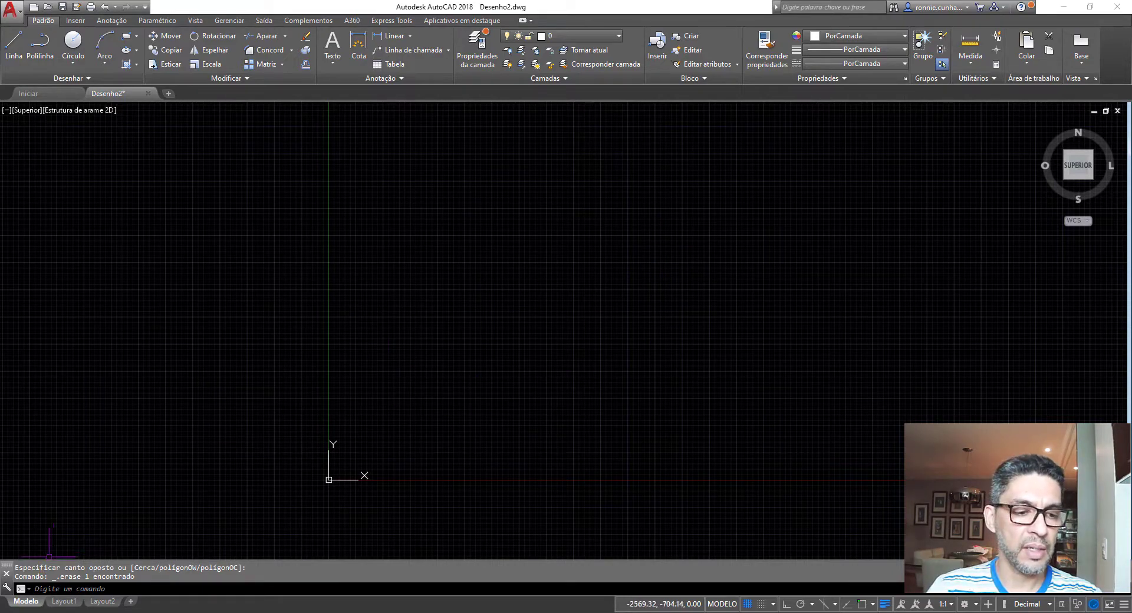
Step: Set the model space background colour to light grey RGB 204,204,204 in Options
{"action": "left_click", "coordinate": [6, 588]}
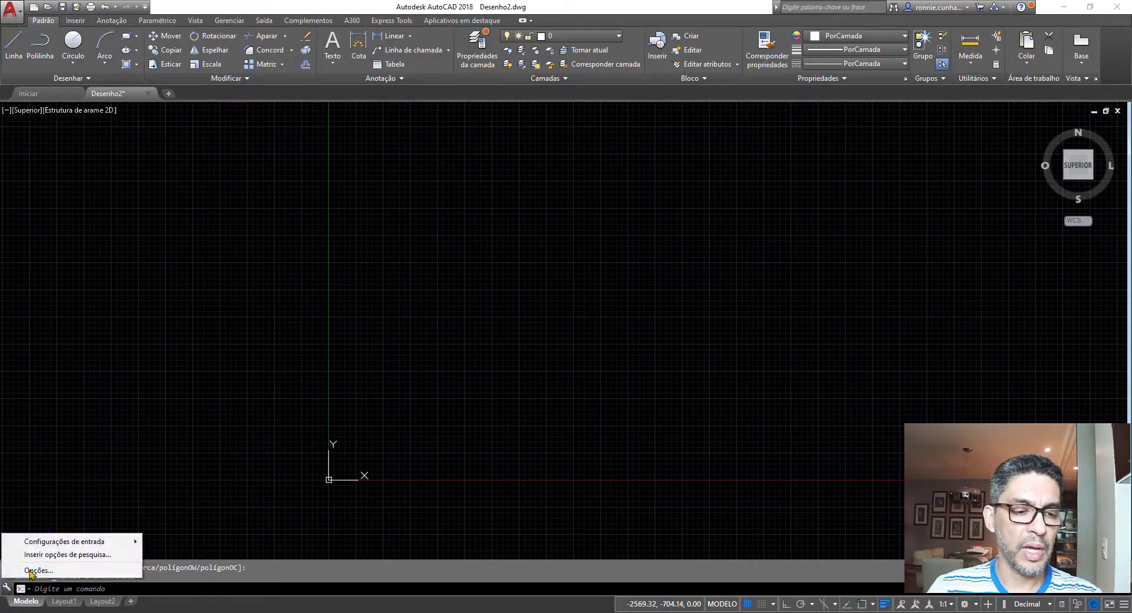
{"action": "left_click", "coordinate": [31, 570]}
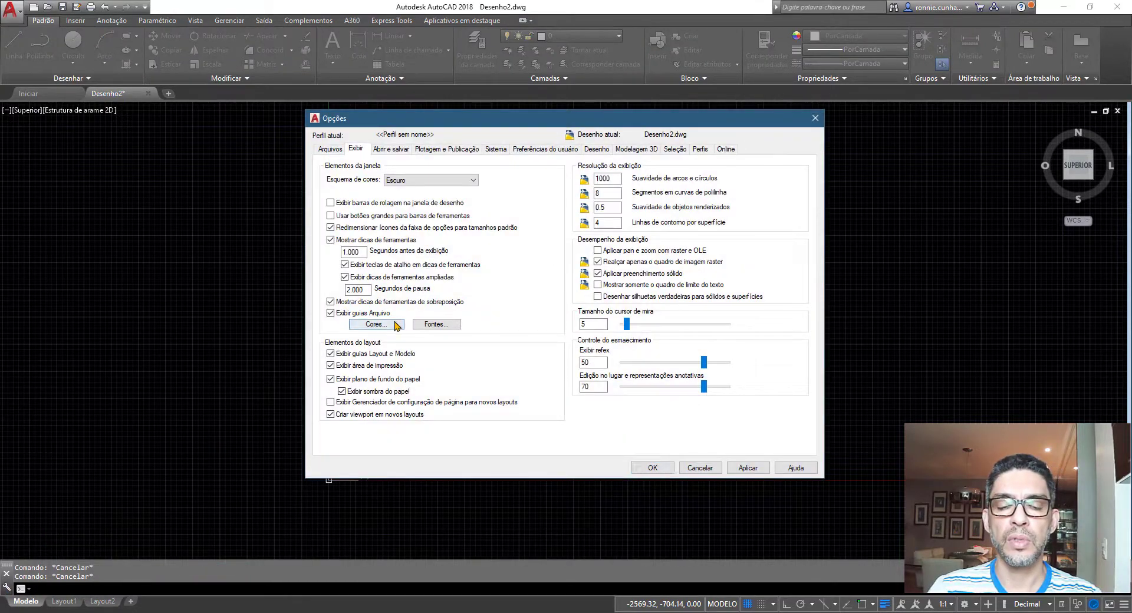
{"action": "left_click", "coordinate": [397, 324]}
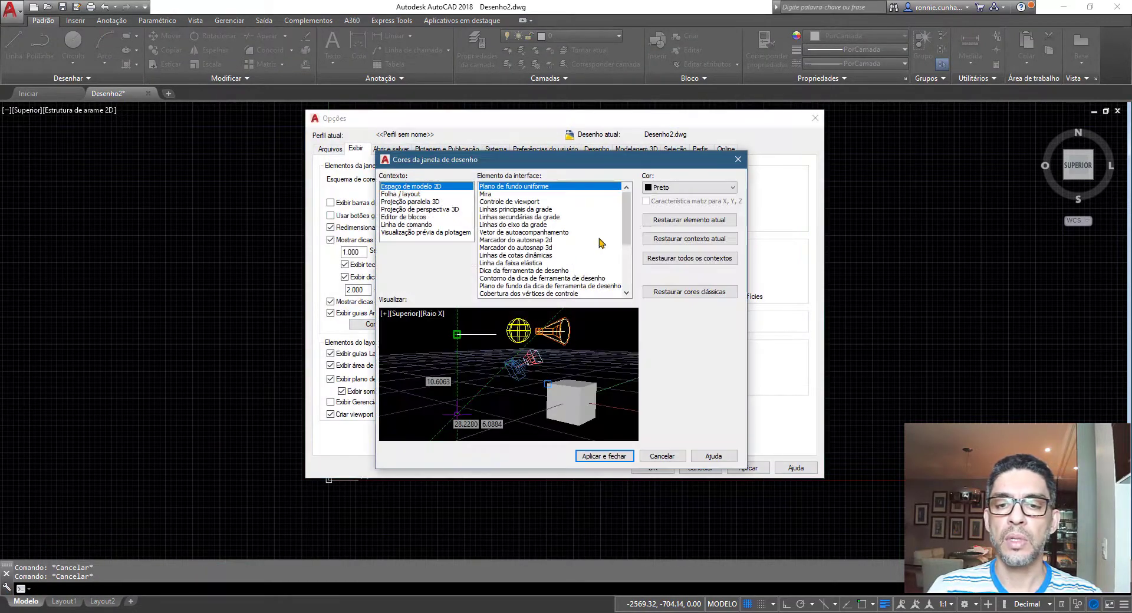
{"action": "left_click", "coordinate": [730, 188]}
{"action": "left_click", "coordinate": [666, 278]}
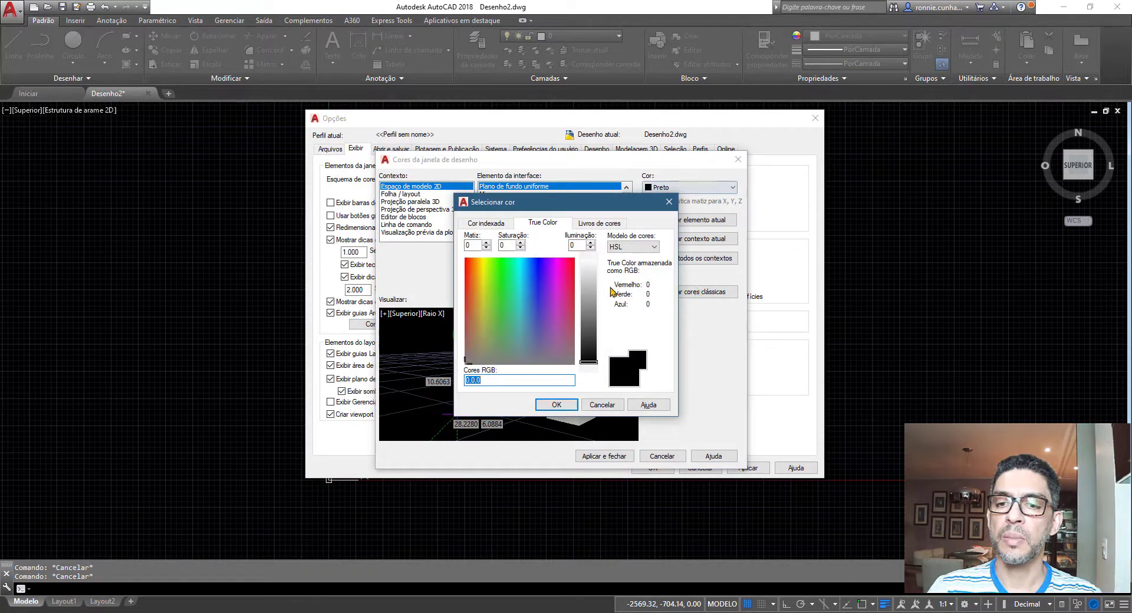
{"action": "left_click", "coordinate": [588, 282]}
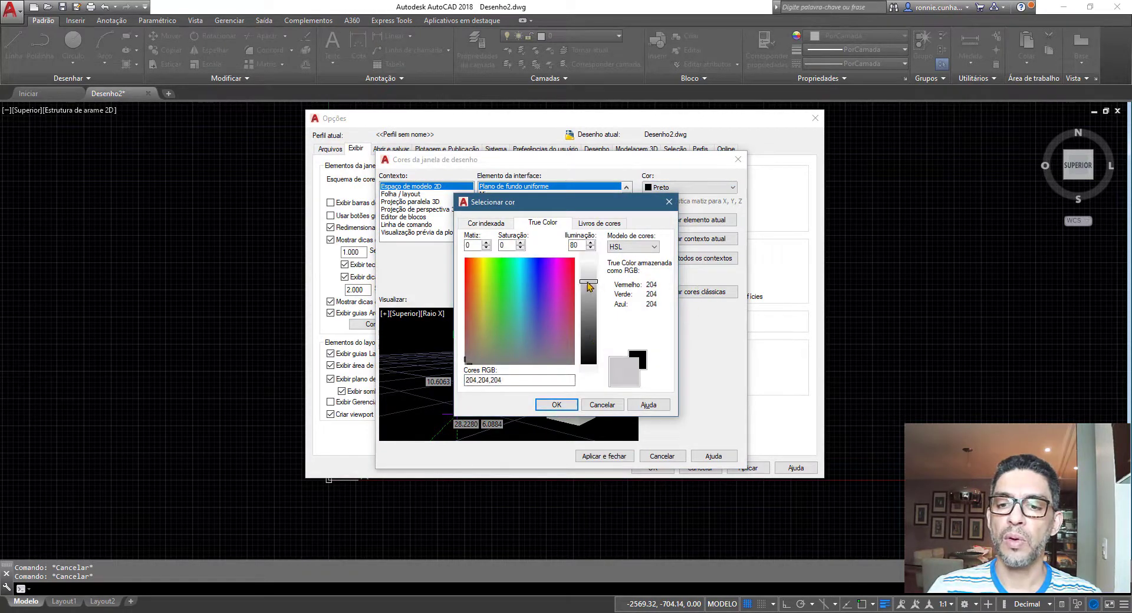
{"action": "left_click", "coordinate": [557, 404]}
{"action": "left_click", "coordinate": [605, 457]}
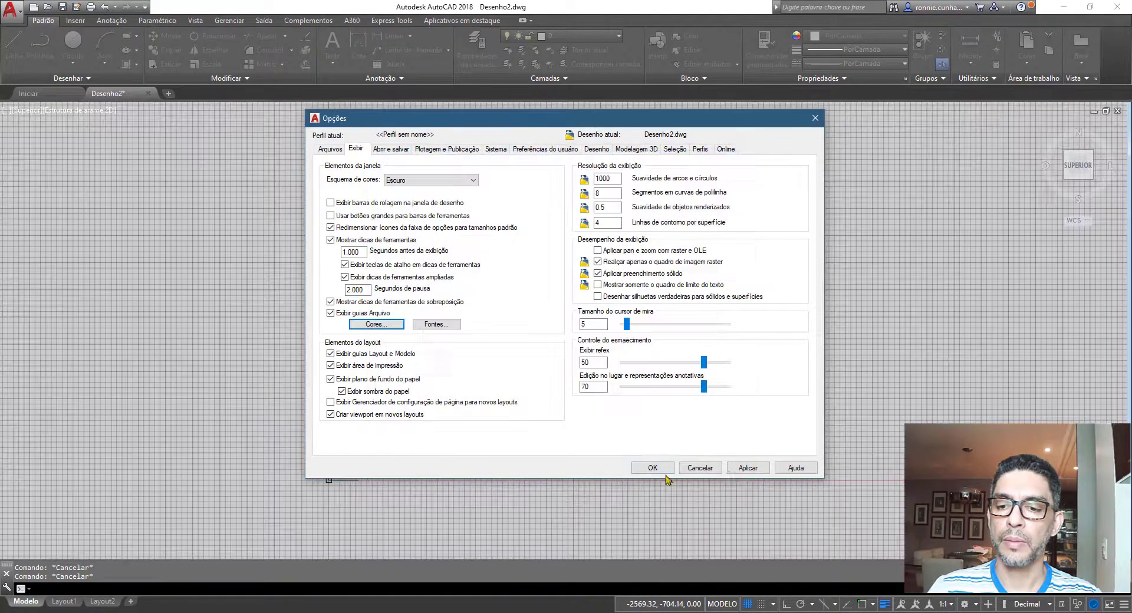
{"action": "left_click", "coordinate": [651, 467]}
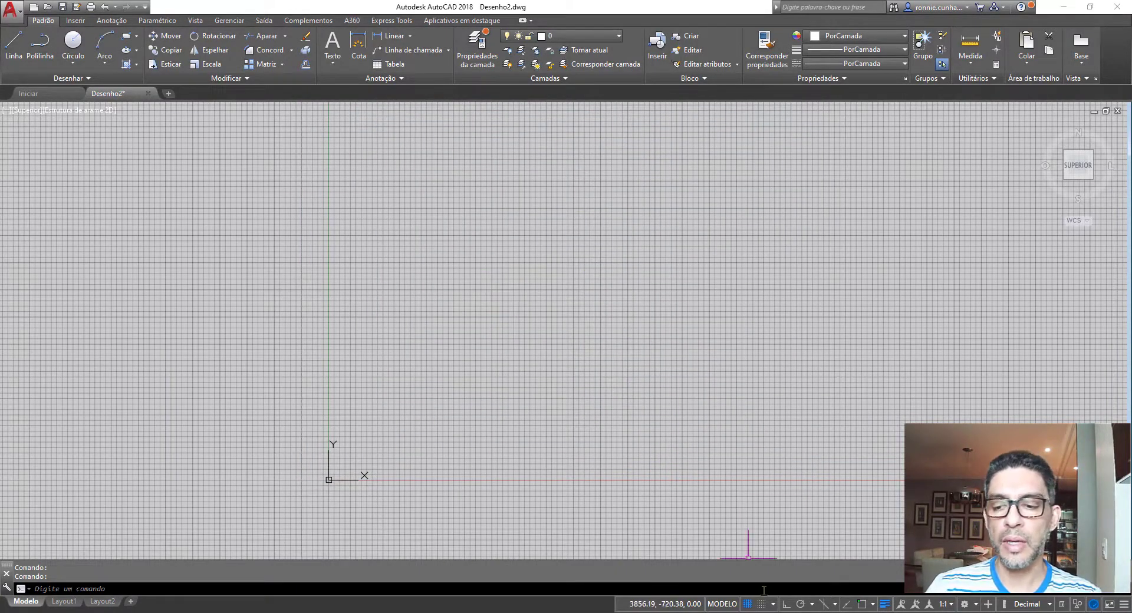
Step: Toggle the grid until it is hidden and switch Snap mode on
{"action": "left_click", "coordinate": [747, 604]}
{"action": "left_click", "coordinate": [748, 605]}
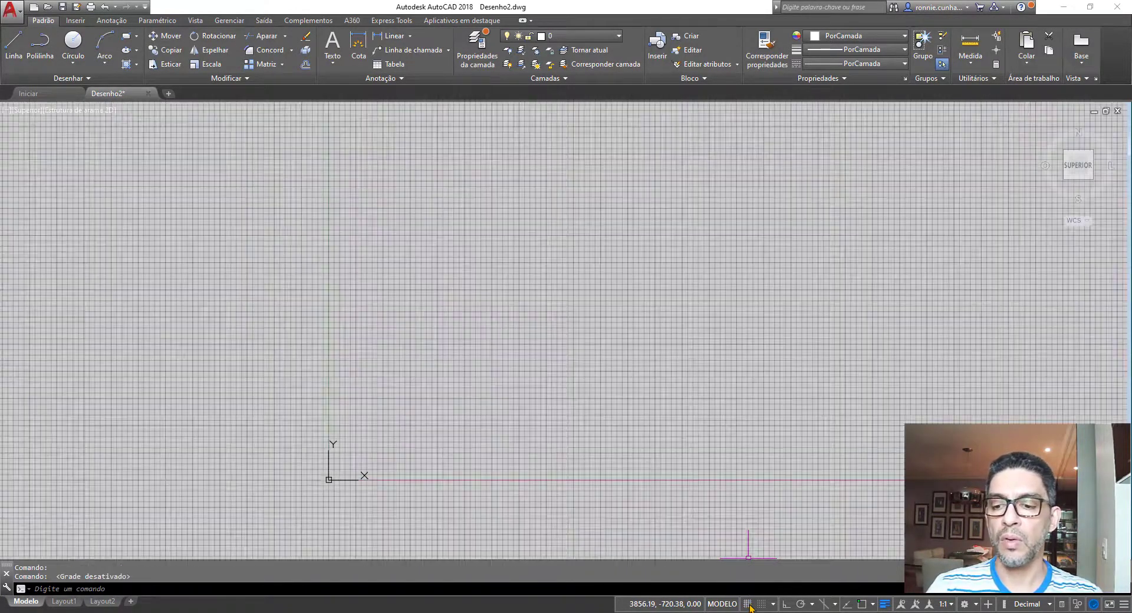
{"action": "left_click", "coordinate": [748, 605]}
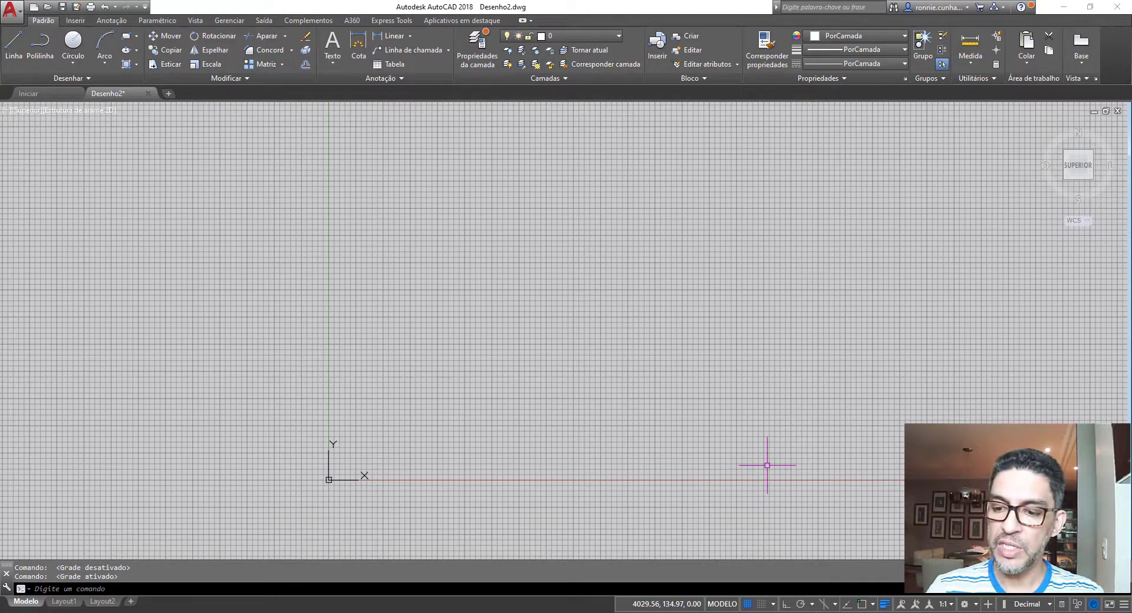
{"action": "left_click", "coordinate": [747, 604]}
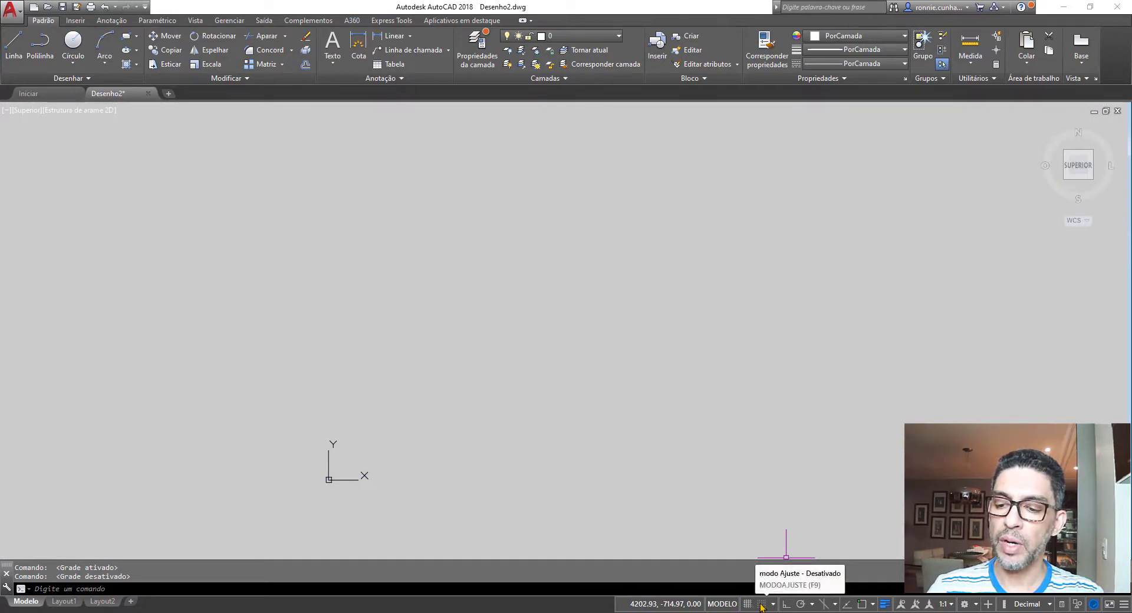
{"action": "left_click", "coordinate": [760, 604]}
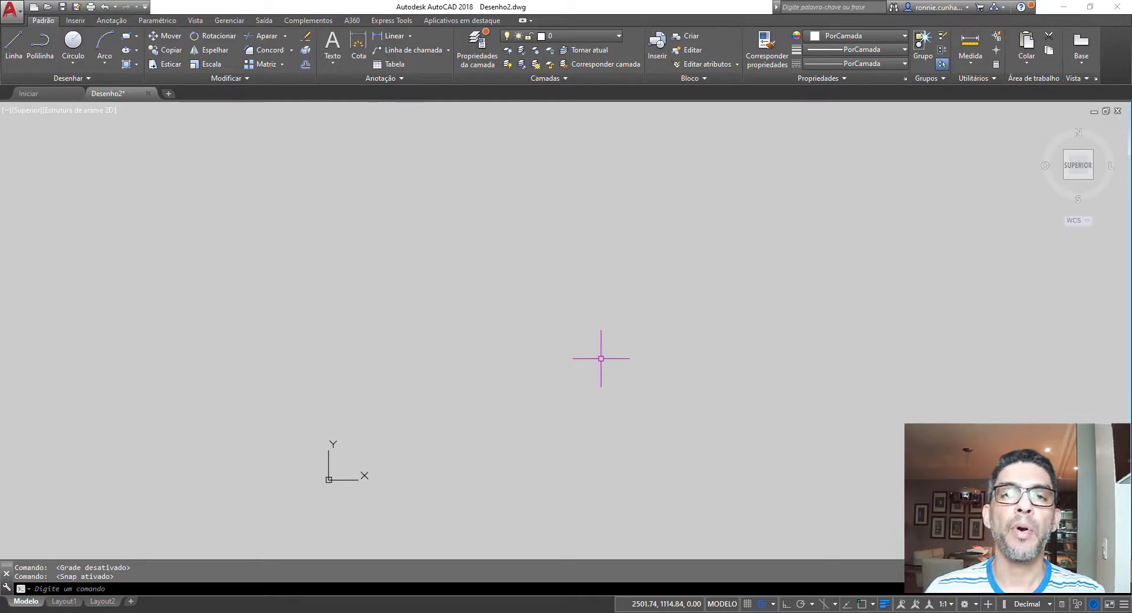
Step: Start a line with the grid displayed and zoomed in around the first point
{"action": "left_click", "coordinate": [18, 43]}
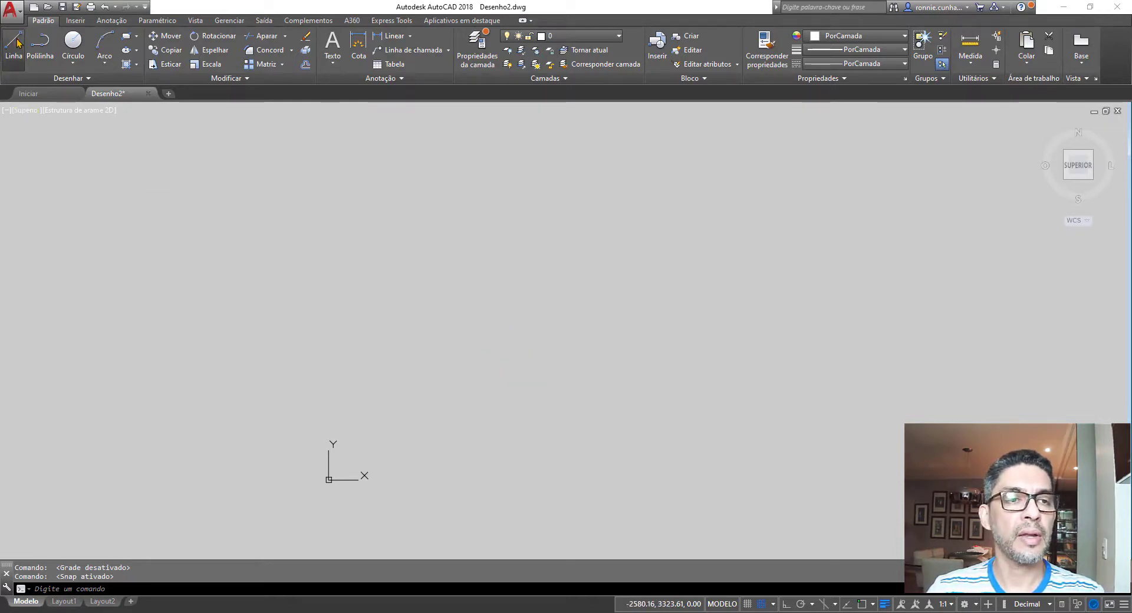
{"action": "left_click", "coordinate": [480, 302]}
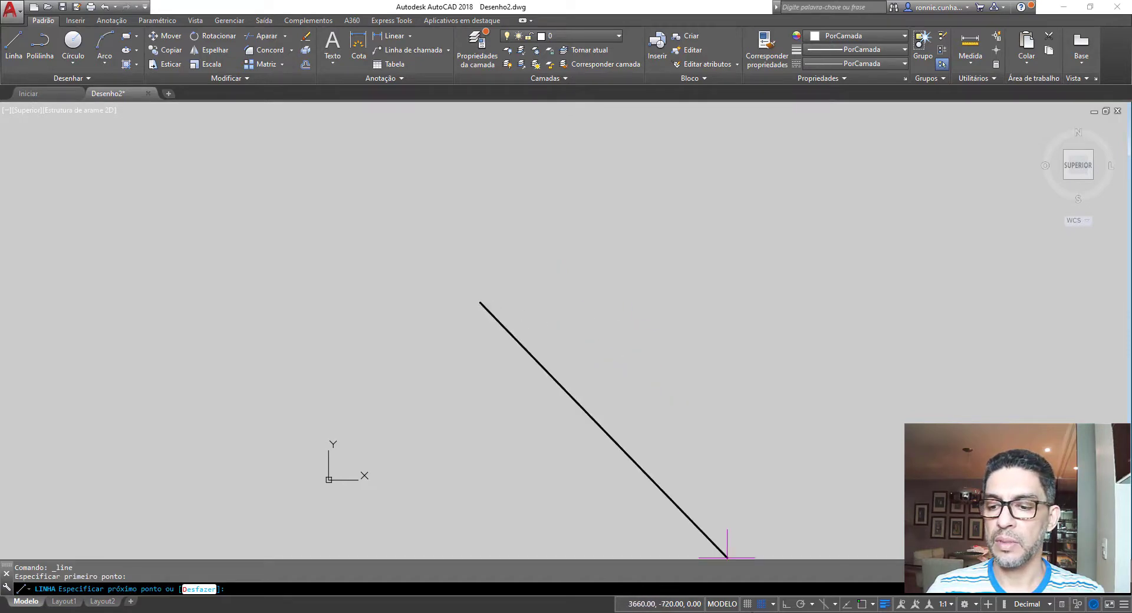
{"action": "left_click", "coordinate": [748, 603]}
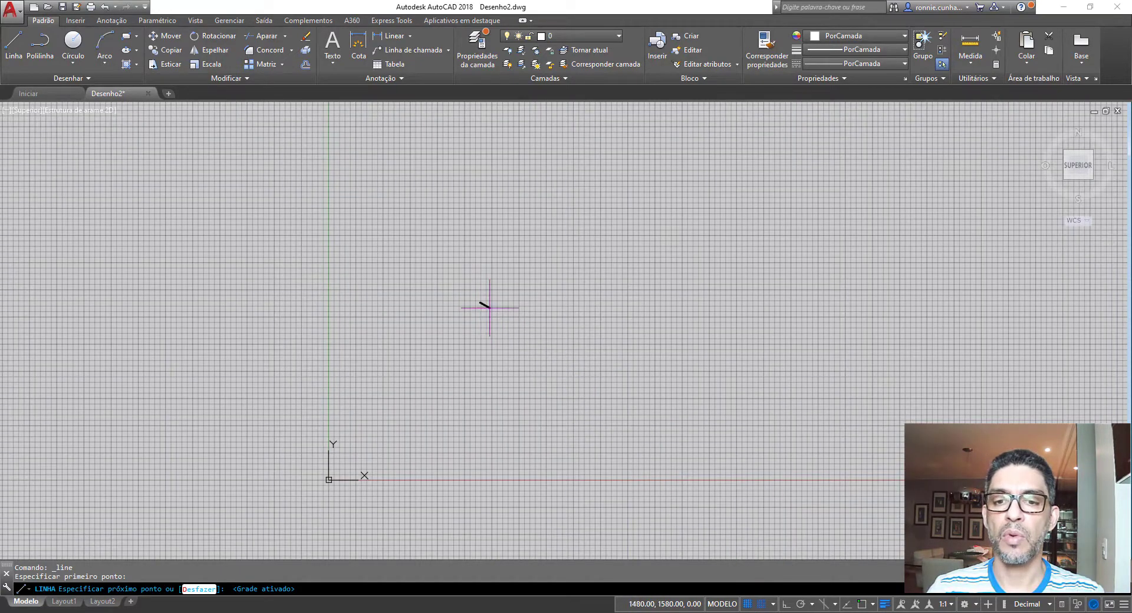
{"action": "scroll", "coordinate": [483, 303], "scroll_direction": "up", "scroll_amount": 5}
{"action": "scroll", "coordinate": [453, 293], "scroll_direction": "up", "scroll_amount": 3}
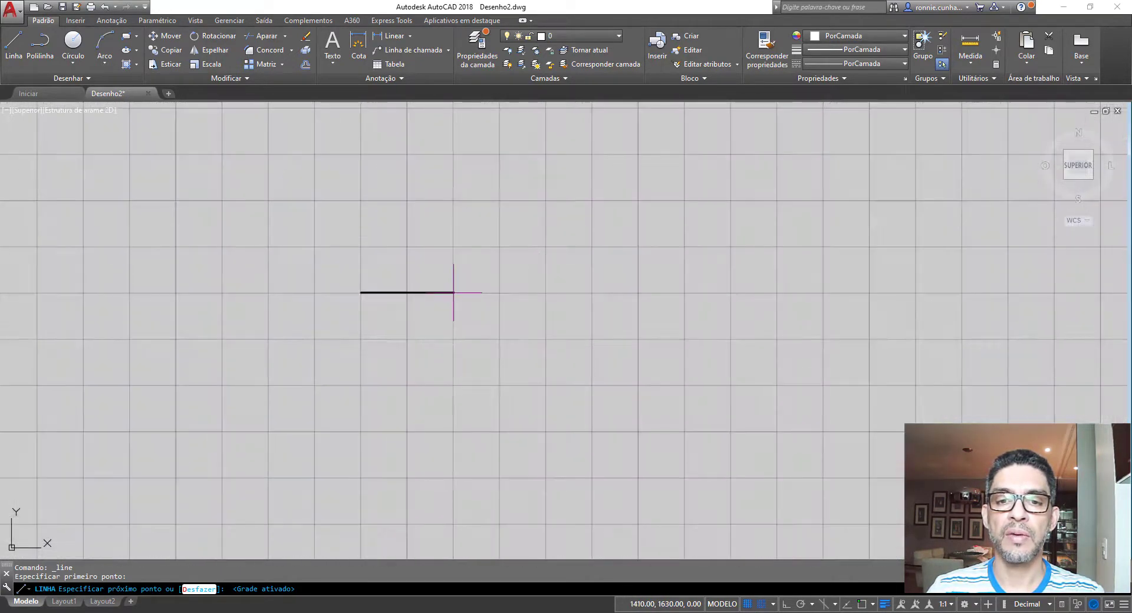
{"action": "scroll", "coordinate": [361, 292], "scroll_direction": "up", "scroll_amount": 3}
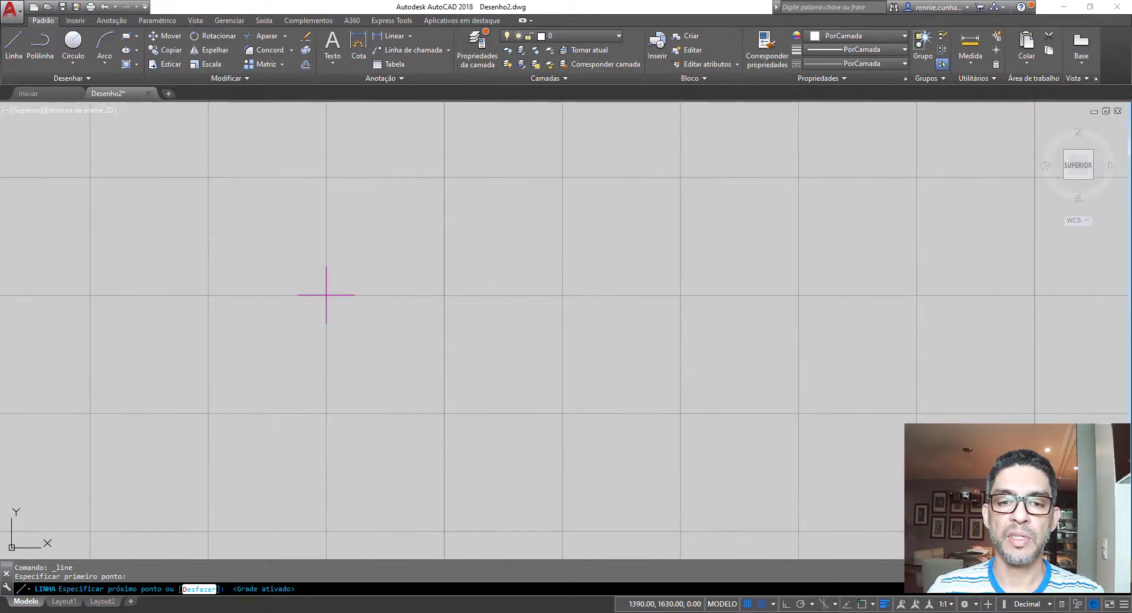
Step: Draw a stepped zigzag of alternating horizontal and vertical grid segments
{"action": "left_click", "coordinate": [444, 295]}
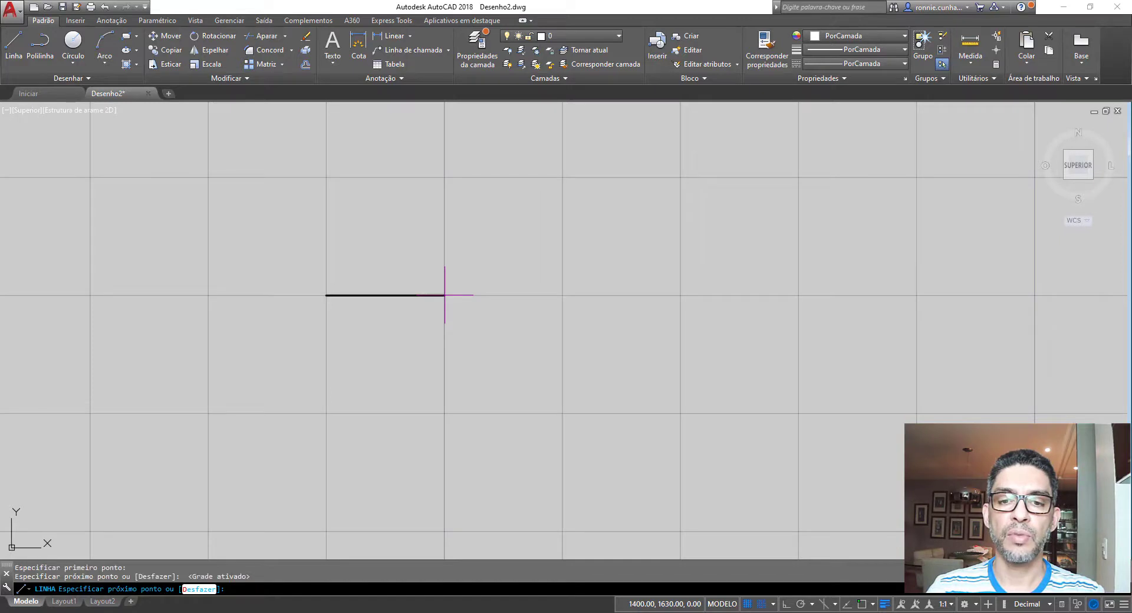
{"action": "left_click", "coordinate": [444, 413]}
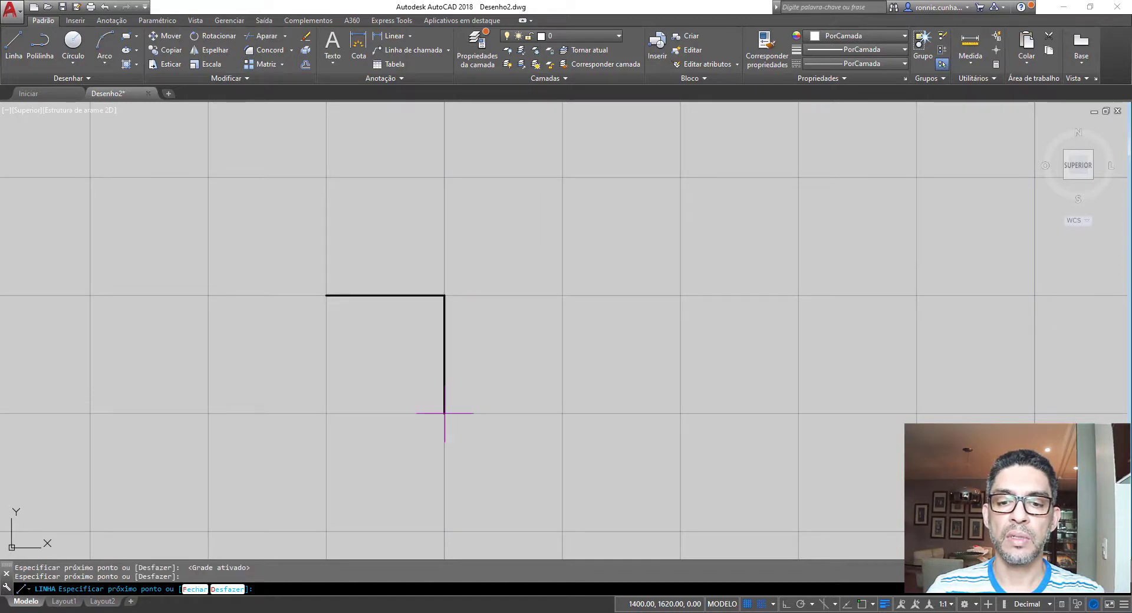
{"action": "left_click", "coordinate": [562, 412]}
{"action": "left_click", "coordinate": [562, 295]}
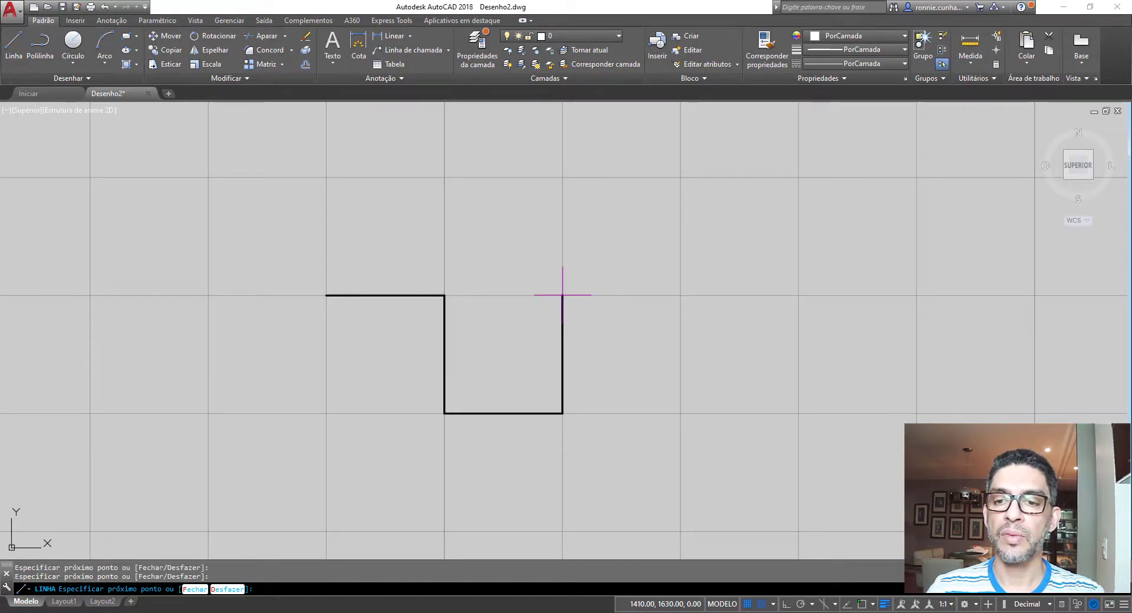
{"action": "left_click", "coordinate": [680, 295]}
{"action": "left_click", "coordinate": [680, 412]}
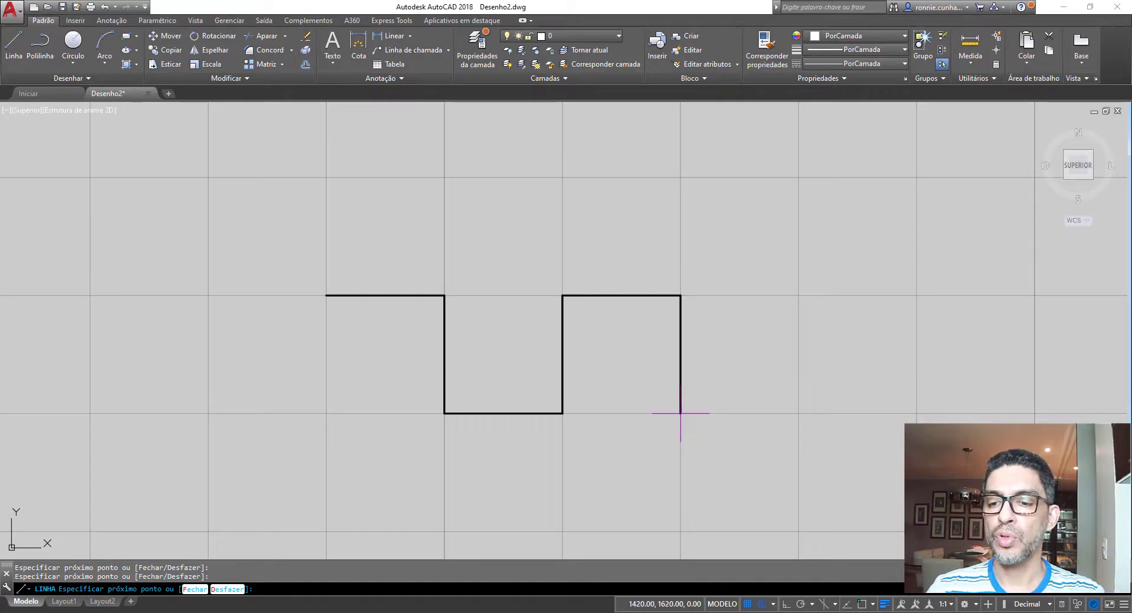
{"action": "left_click", "coordinate": [798, 413]}
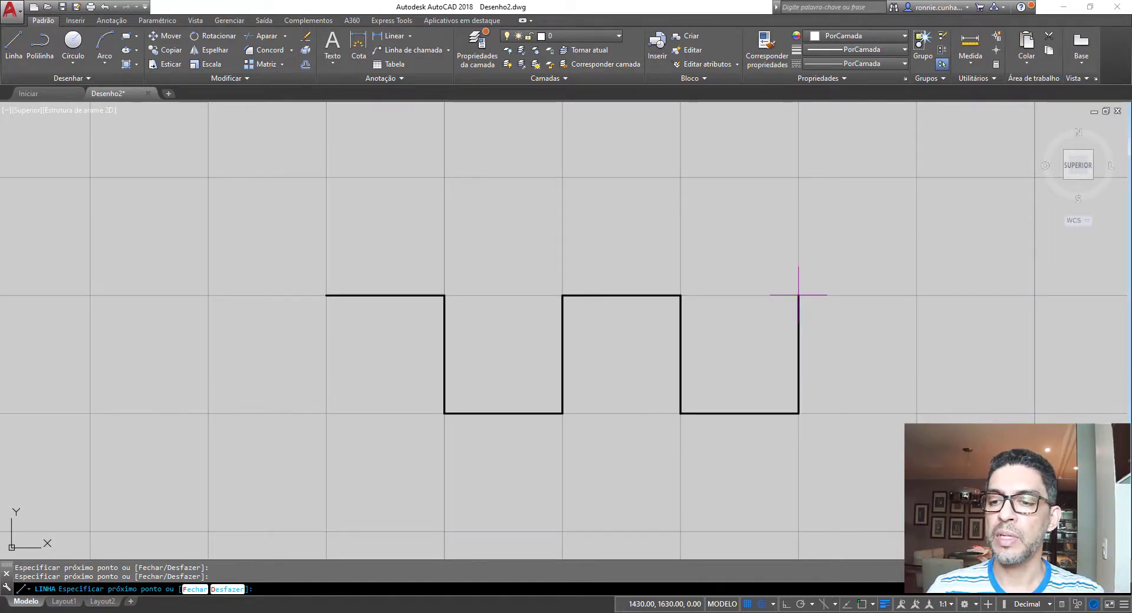
{"action": "left_click", "coordinate": [798, 295]}
{"action": "left_click", "coordinate": [916, 295]}
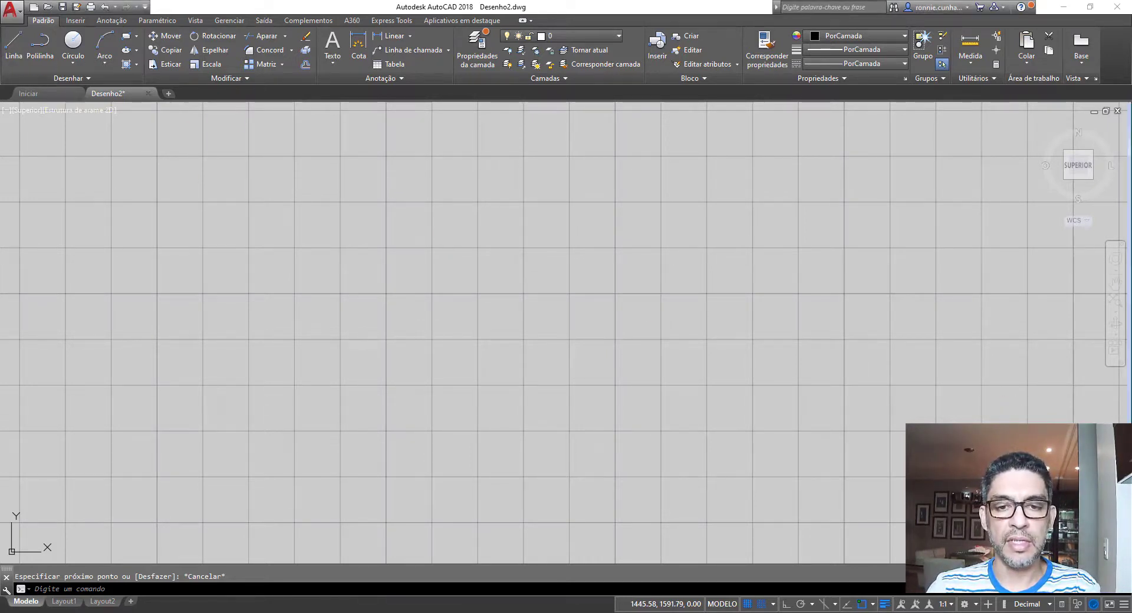
Step: Start a new outline, stepping right and down along grid points
{"action": "left_click", "coordinate": [24, 56]}
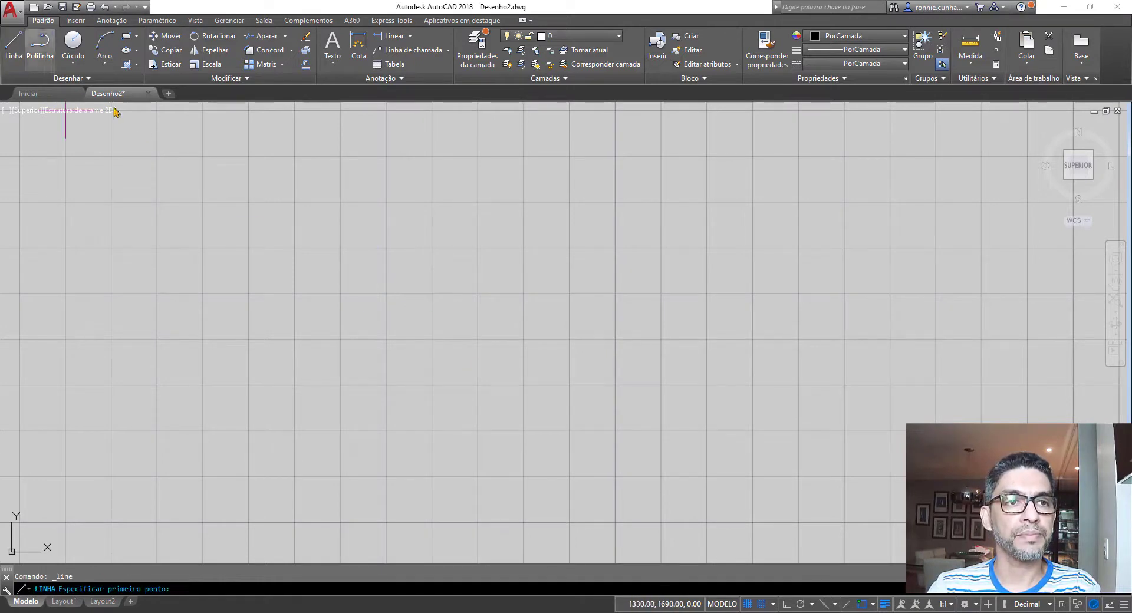
{"action": "left_click", "coordinate": [432, 293]}
{"action": "scroll", "coordinate": [431, 339], "scroll_direction": "up", "scroll_amount": 2}
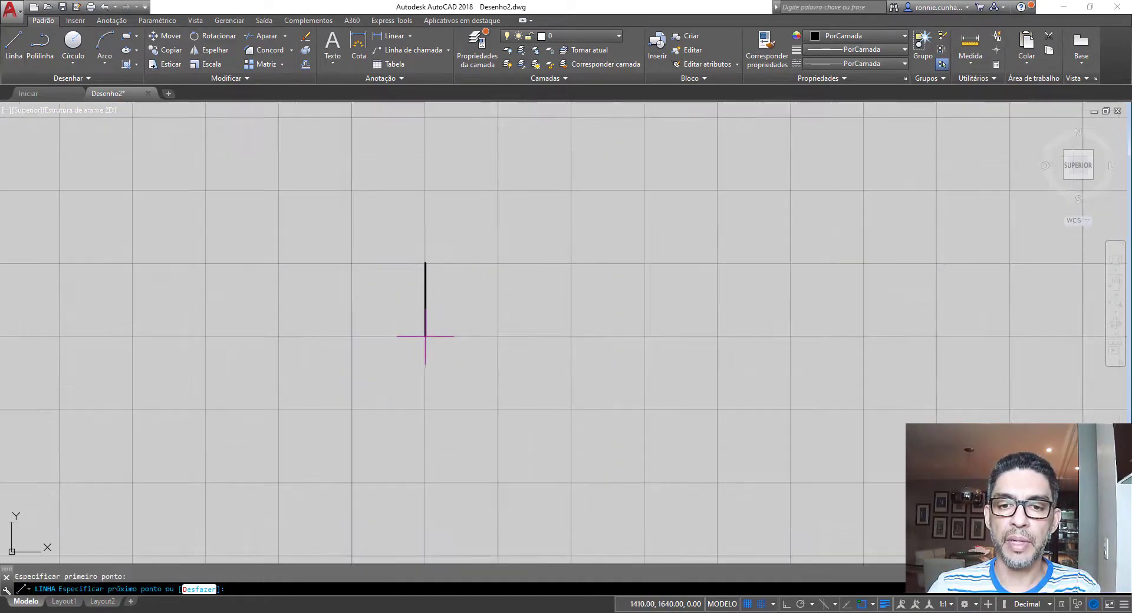
{"action": "left_click", "coordinate": [424, 336]}
{"action": "left_click", "coordinate": [497, 336]}
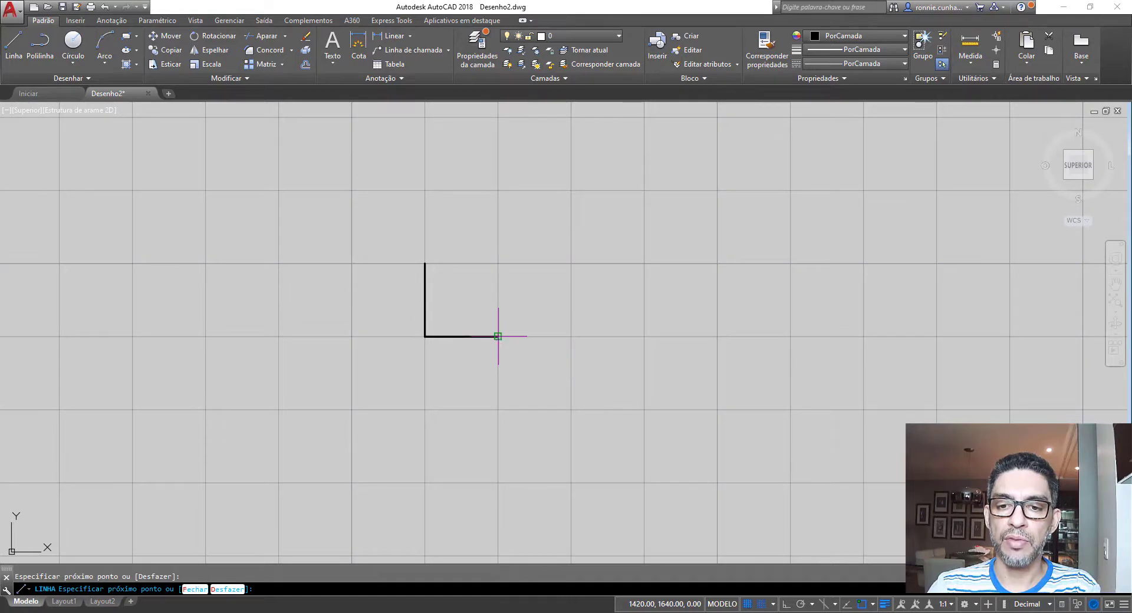
{"action": "left_click", "coordinate": [498, 410]}
{"action": "left_click", "coordinate": [570, 409]}
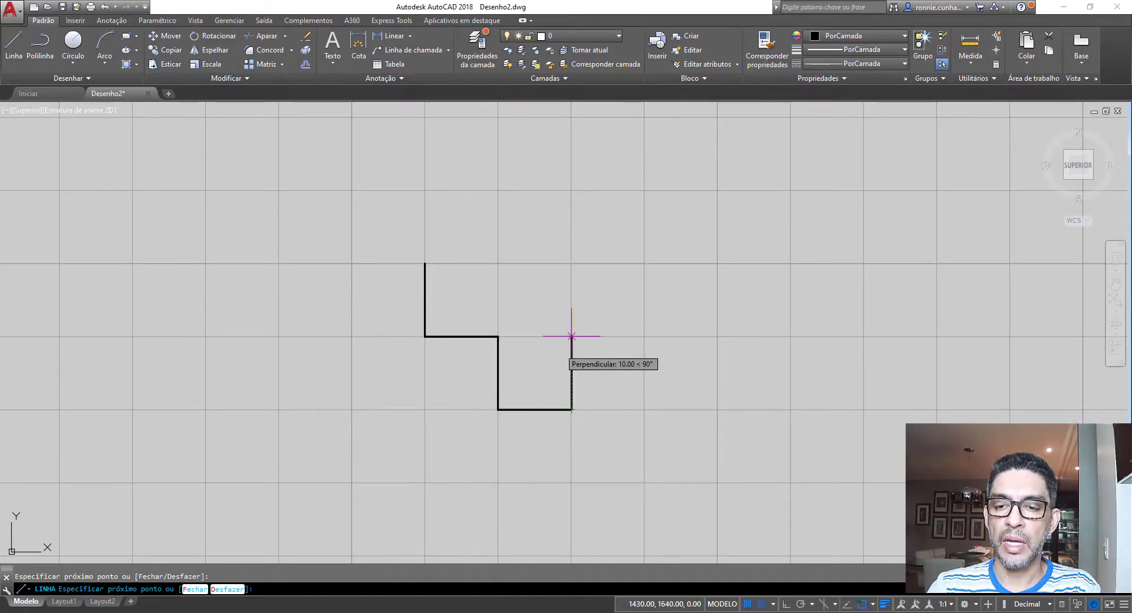
{"action": "left_click", "coordinate": [571, 336]}
{"action": "left_click", "coordinate": [643, 336]}
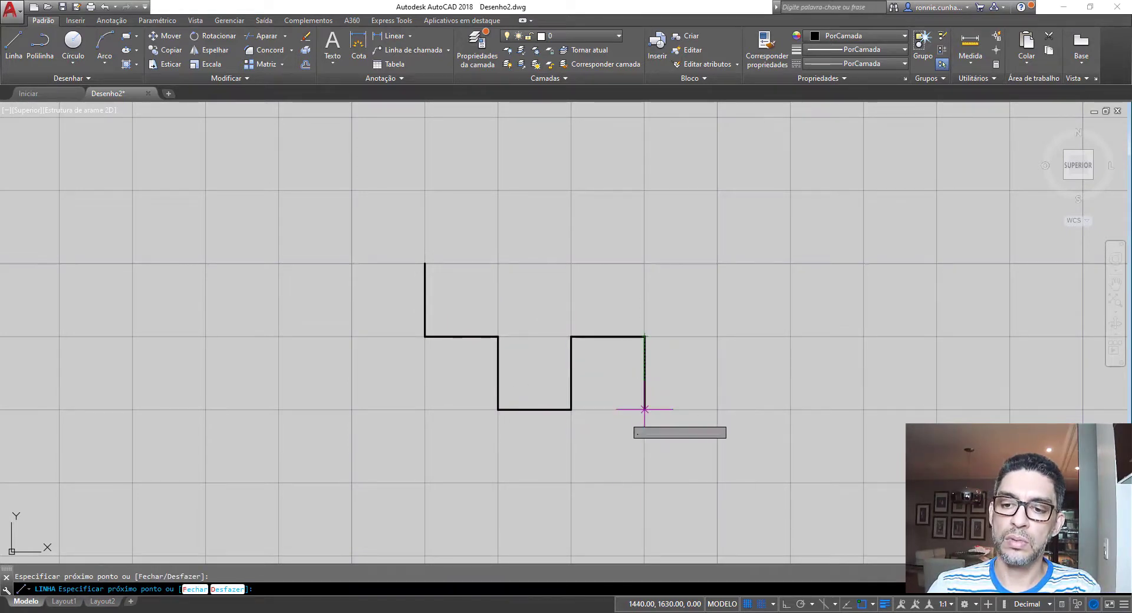
{"action": "left_click", "coordinate": [643, 483]}
Step: Complete the outline up the right side and stepping left along the top
{"action": "left_click", "coordinate": [717, 483]}
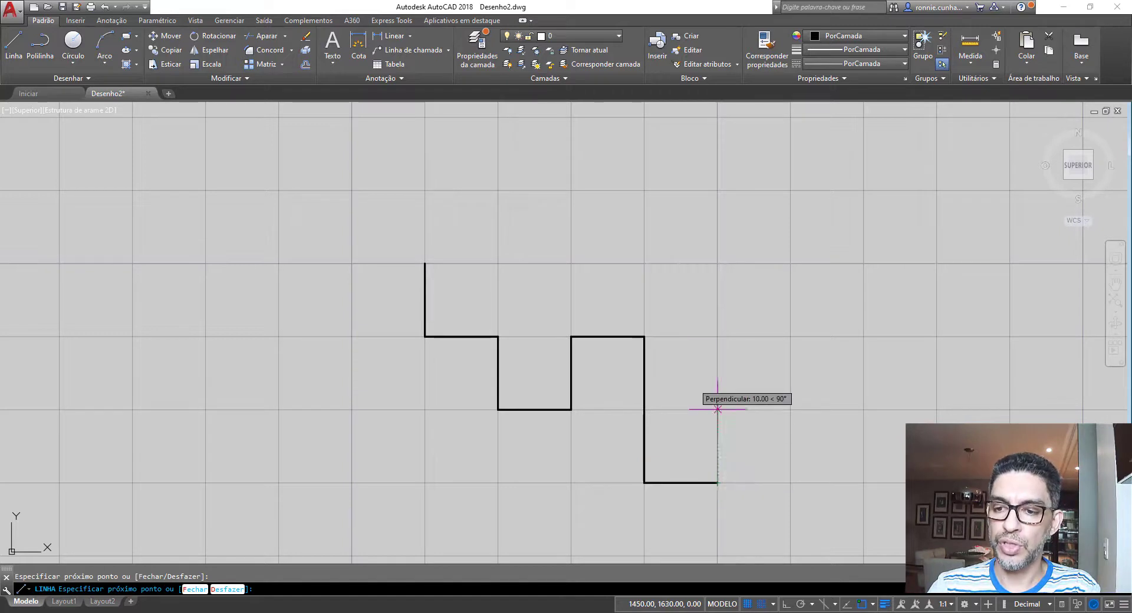
{"action": "left_click", "coordinate": [717, 262]}
{"action": "left_click", "coordinate": [643, 263]}
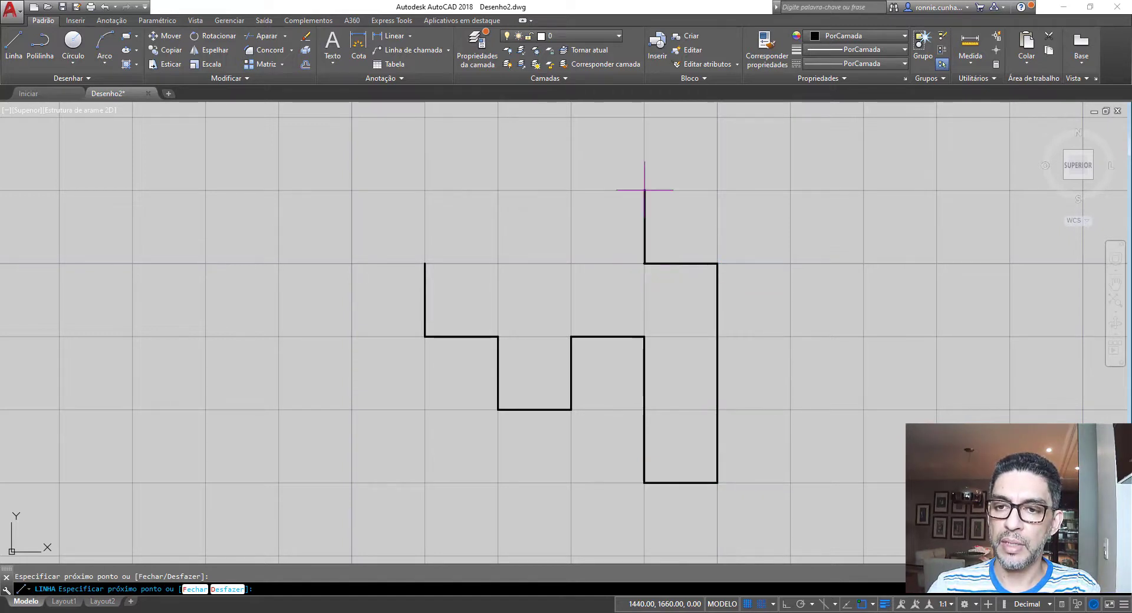
{"action": "left_click", "coordinate": [644, 190]}
{"action": "left_click", "coordinate": [571, 190]}
{"action": "left_click", "coordinate": [570, 263]}
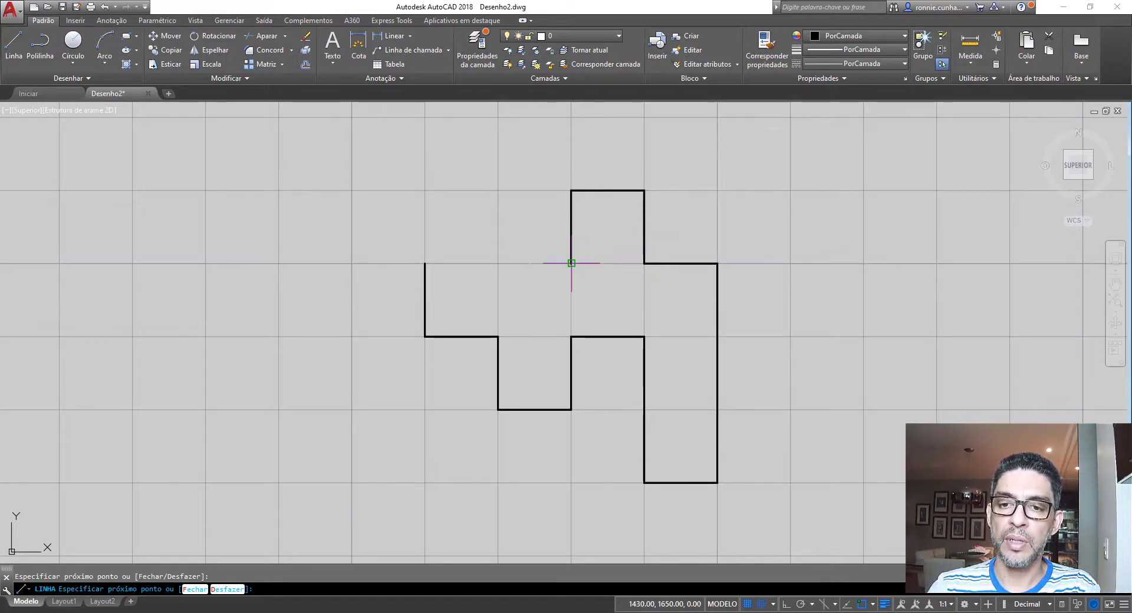
{"action": "left_click", "coordinate": [497, 263]}
{"action": "left_click", "coordinate": [497, 189]}
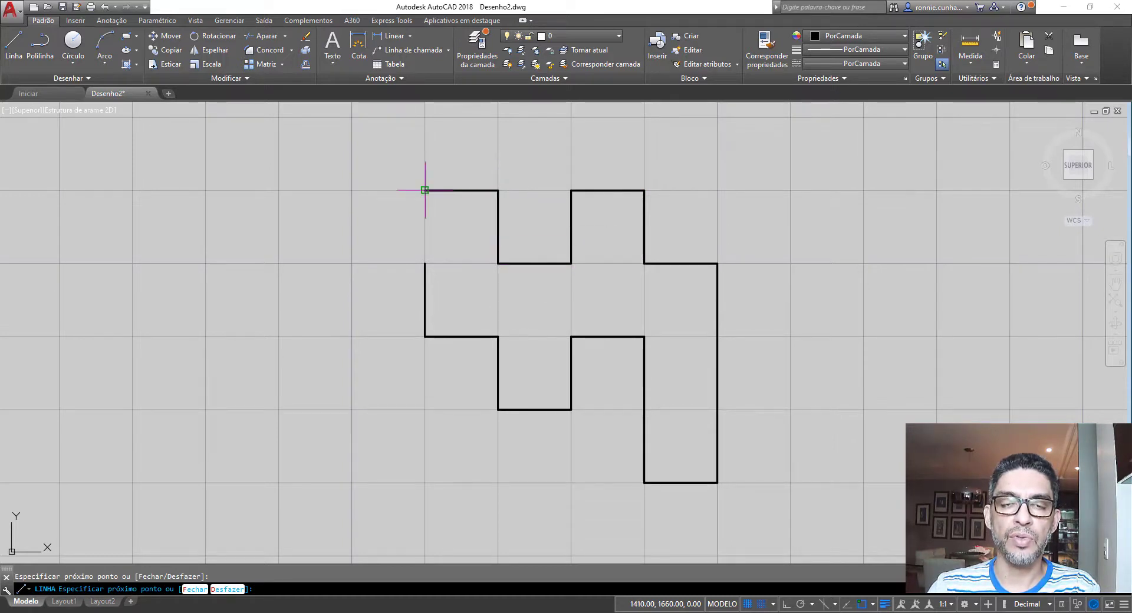
{"action": "left_click", "coordinate": [424, 190]}
{"action": "key", "text": "Escape"}
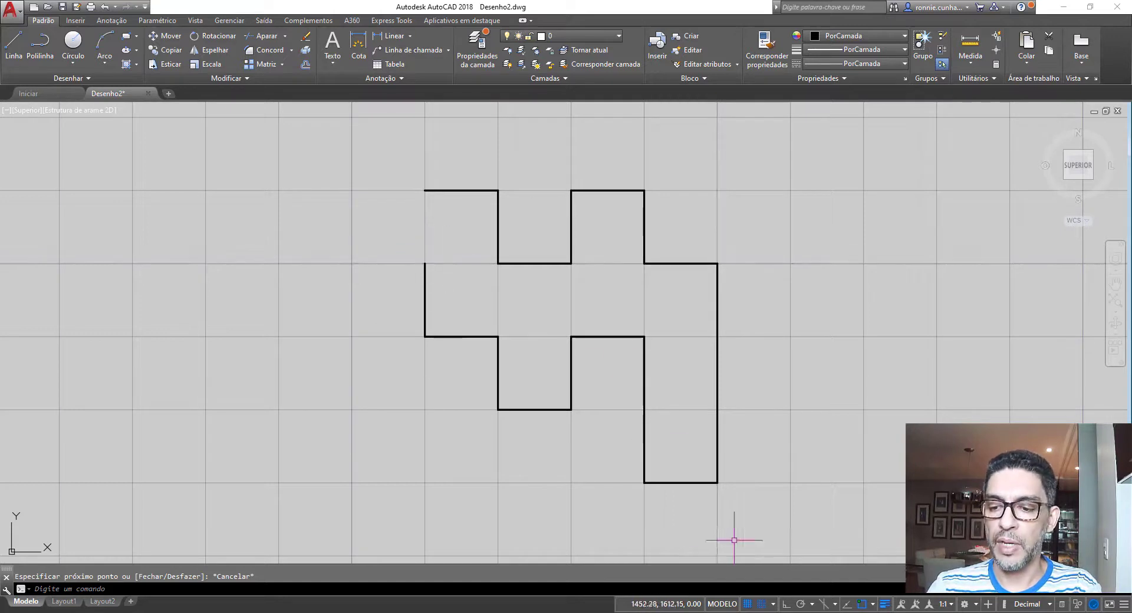
{"action": "left_click", "coordinate": [762, 605]}
{"action": "left_click", "coordinate": [13, 44]}
{"action": "left_click", "coordinate": [259, 295]}
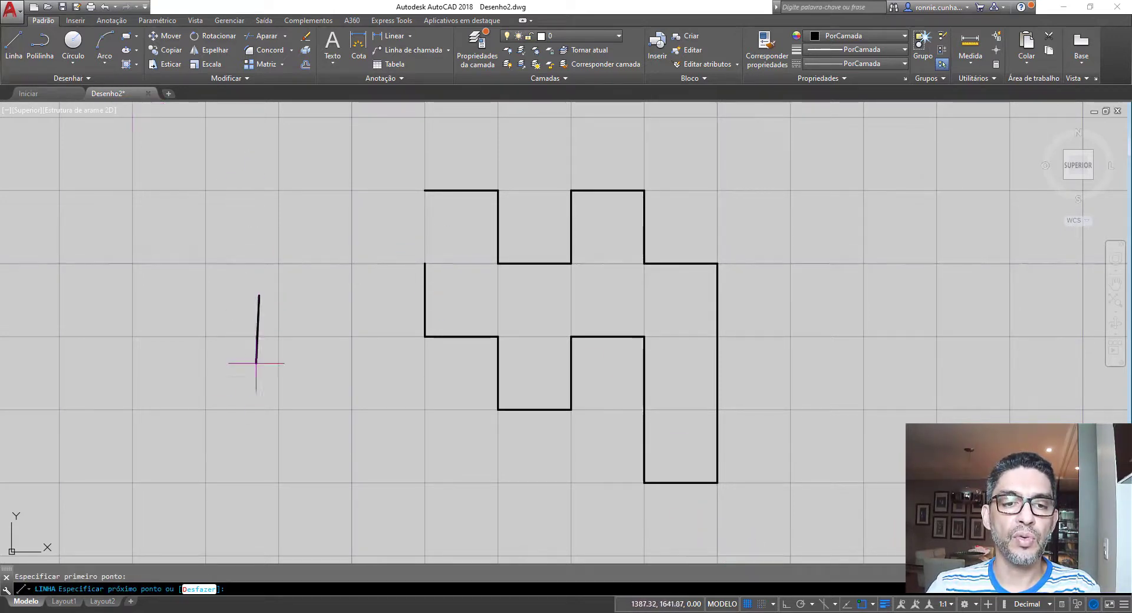
{"action": "left_click", "coordinate": [201, 411]}
{"action": "left_click", "coordinate": [315, 486]}
{"action": "left_click", "coordinate": [379, 429]}
{"action": "left_click", "coordinate": [299, 338]}
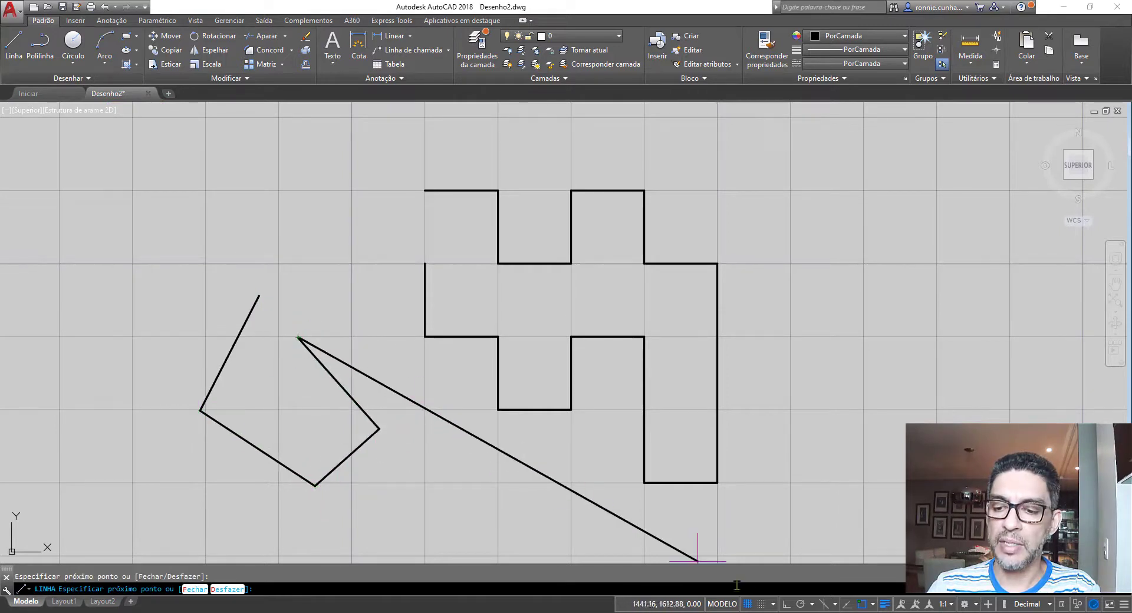
{"action": "left_click", "coordinate": [762, 604]}
{"action": "left_click", "coordinate": [351, 336]}
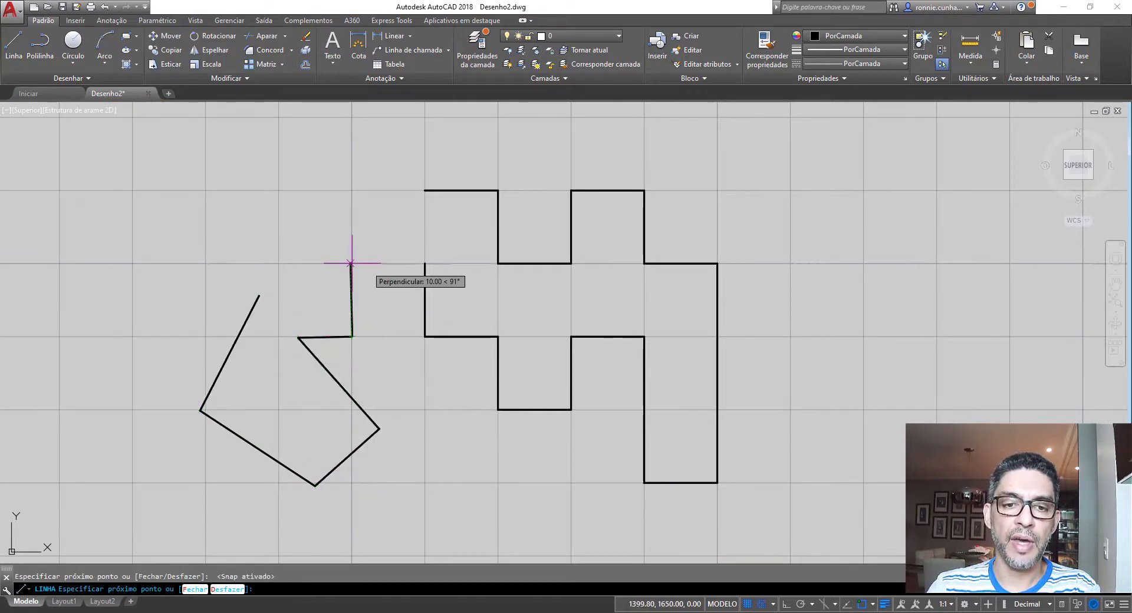
{"action": "left_click", "coordinate": [351, 264]}
{"action": "left_click", "coordinate": [278, 265]}
{"action": "left_click", "coordinate": [277, 190]}
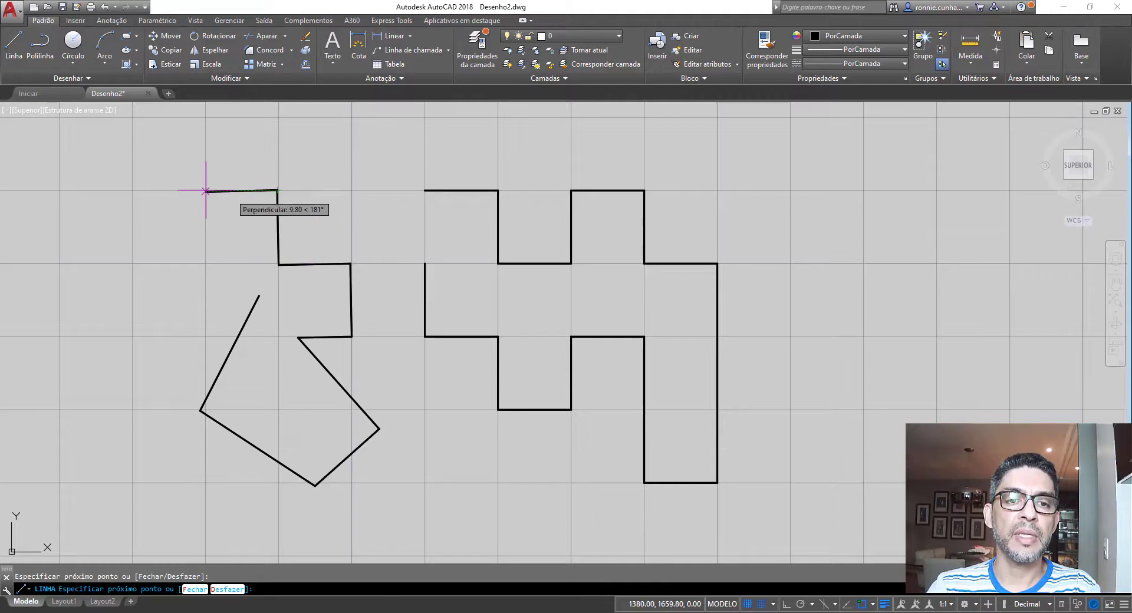
{"action": "left_click", "coordinate": [205, 191]}
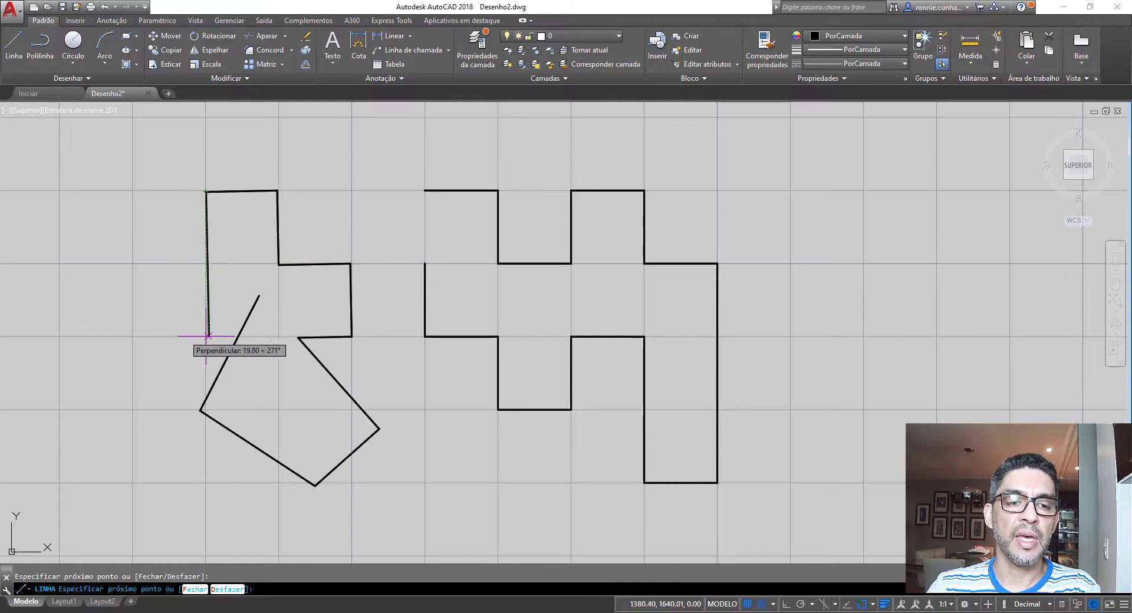
{"action": "left_click", "coordinate": [133, 336]}
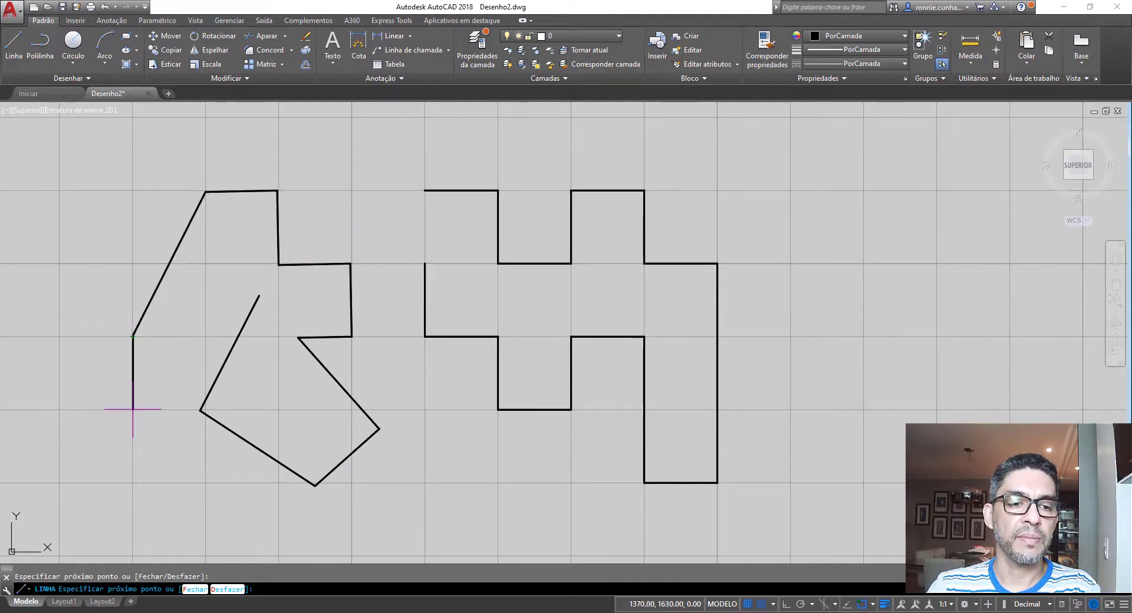
{"action": "left_click", "coordinate": [132, 483]}
{"action": "left_click", "coordinate": [206, 483]}
{"action": "left_click", "coordinate": [205, 556]}
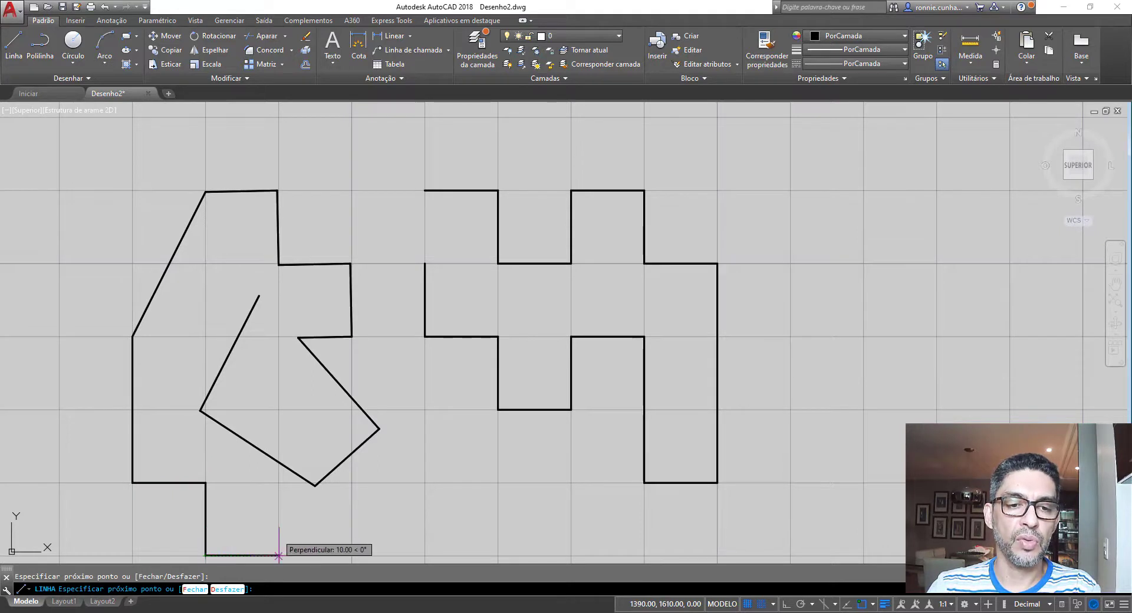
{"action": "left_click", "coordinate": [278, 556]}
{"action": "key", "text": "Escape"}
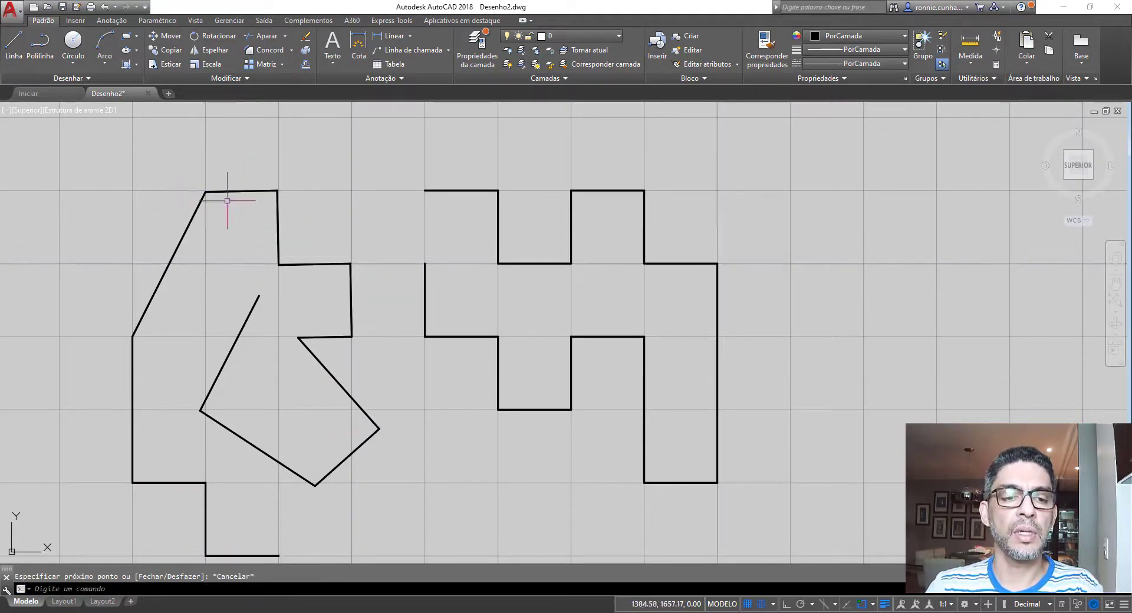
{"action": "left_click", "coordinate": [93, 162]}
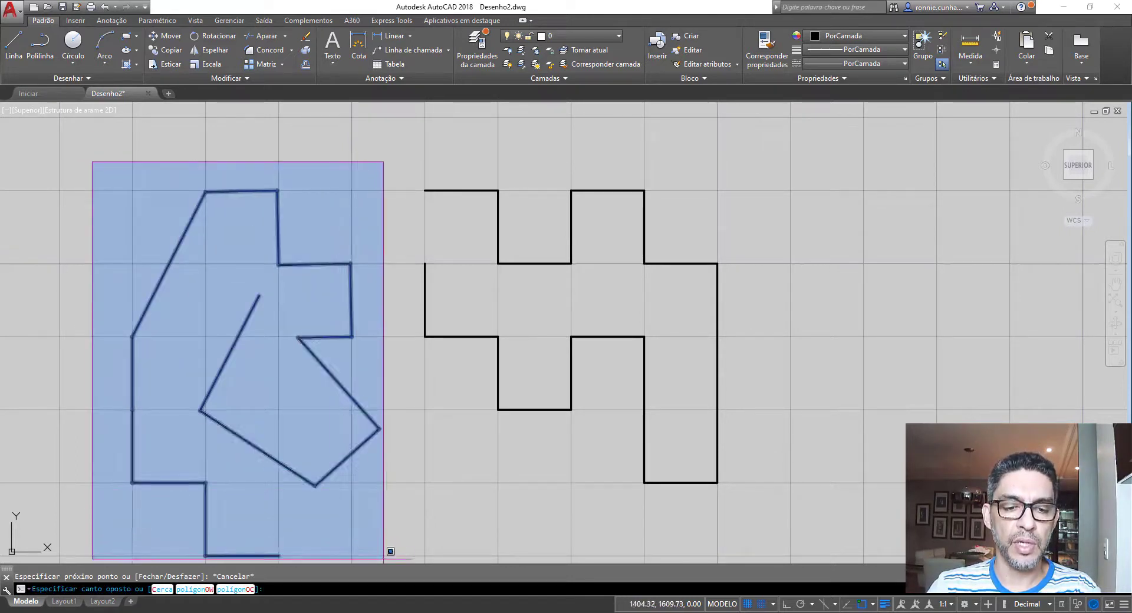
{"action": "left_click", "coordinate": [384, 560]}
{"action": "key", "text": "Delete"}
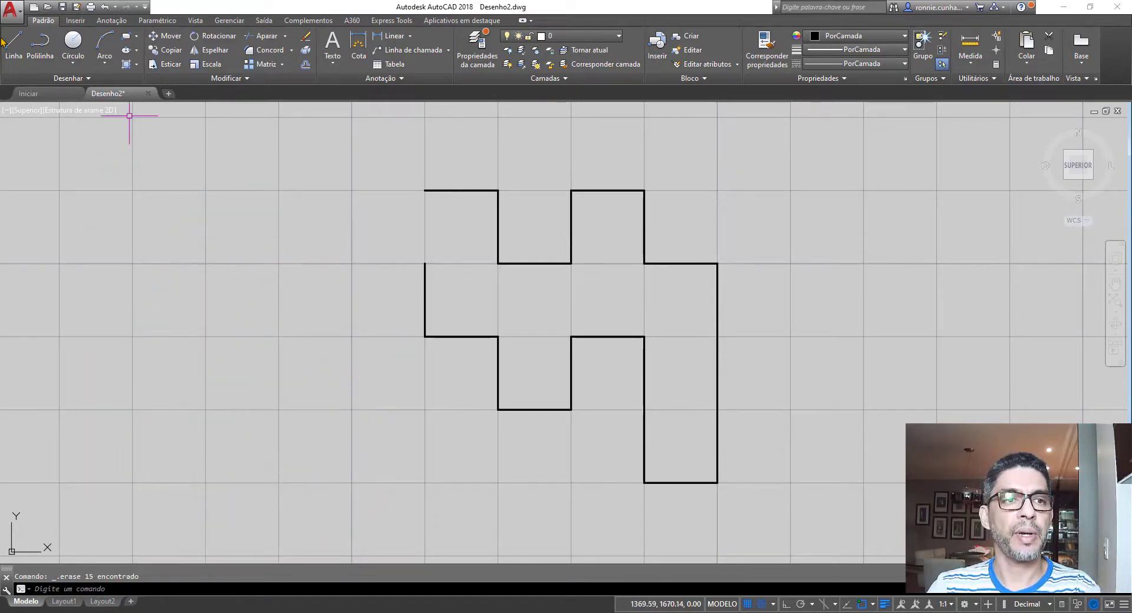
Step: Draw a six-point stepped line on grid points left of the existing shape
{"action": "left_click", "coordinate": [13, 44]}
{"action": "left_click", "coordinate": [205, 264]}
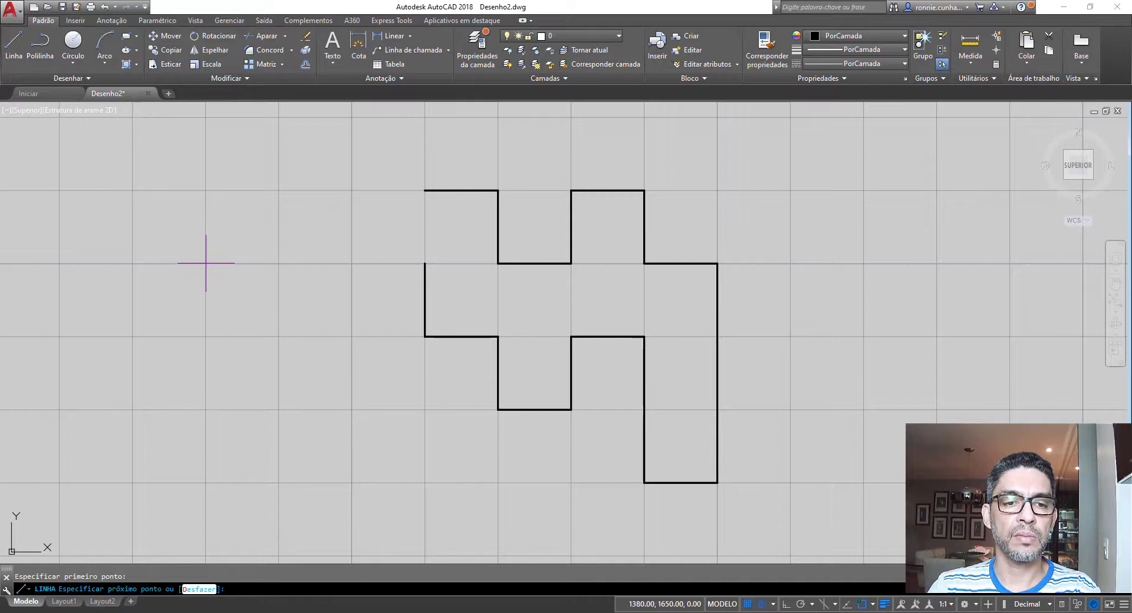
{"action": "left_click", "coordinate": [206, 337]}
{"action": "left_click", "coordinate": [278, 337]}
{"action": "left_click", "coordinate": [278, 409]}
{"action": "left_click", "coordinate": [205, 410]}
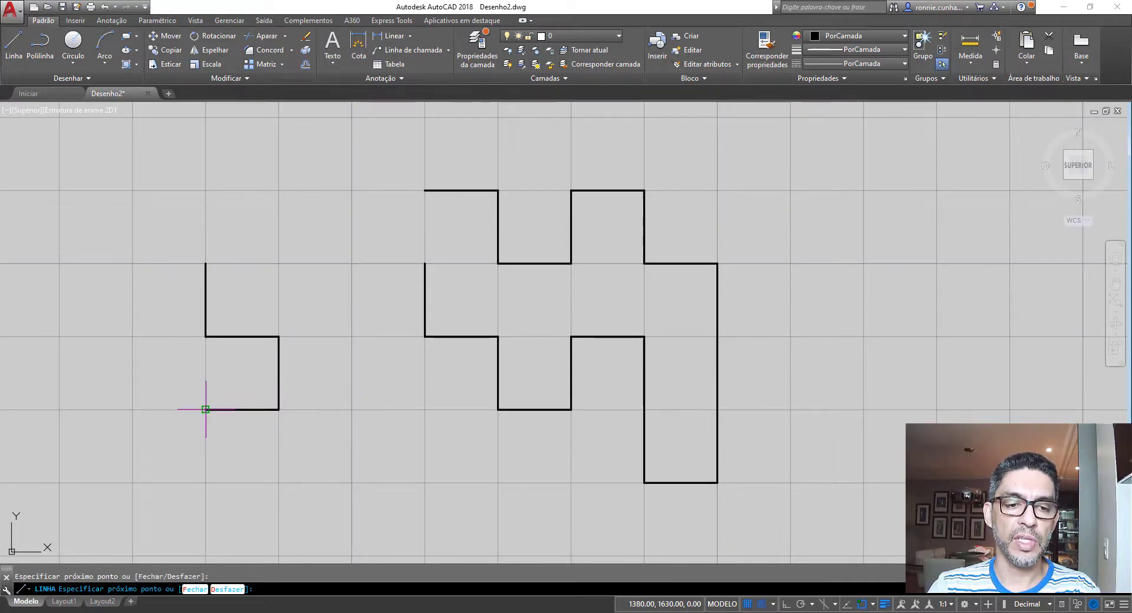
{"action": "left_click", "coordinate": [205, 483]}
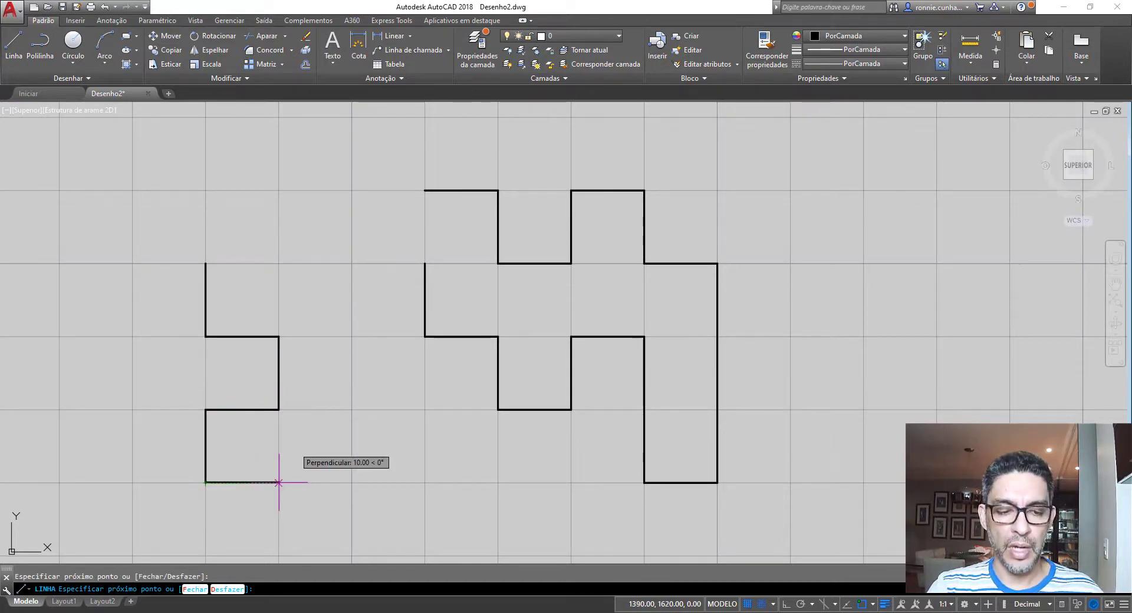
{"action": "key", "text": "Escape"}
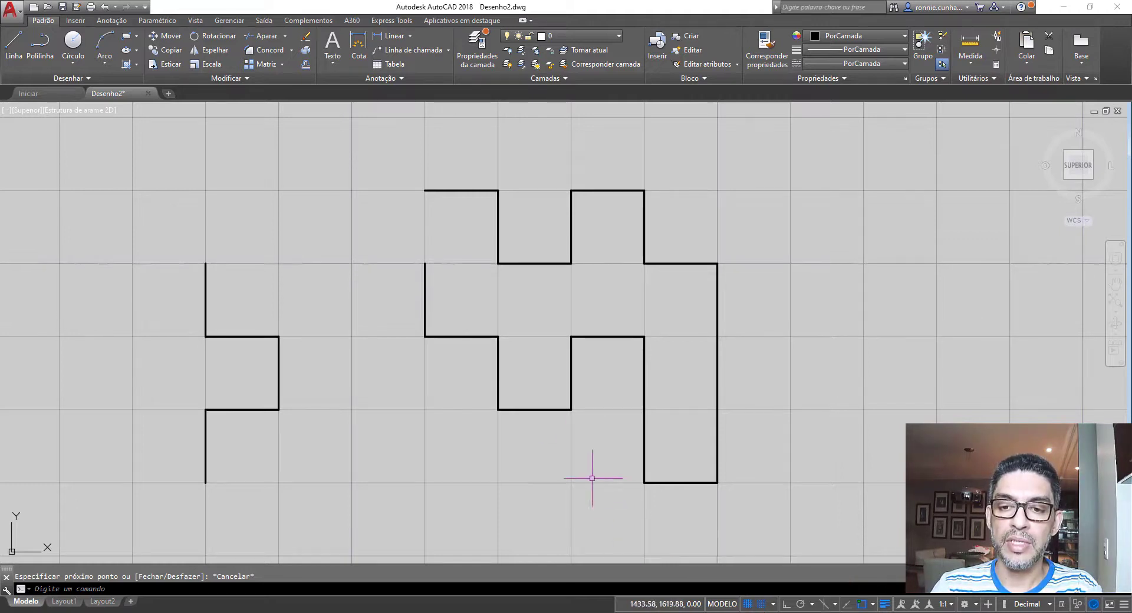
{"action": "scroll", "coordinate": [555, 385], "scroll_direction": "up", "scroll_amount": 6}
{"action": "scroll", "coordinate": [554, 384], "scroll_direction": "up", "scroll_amount": 4}
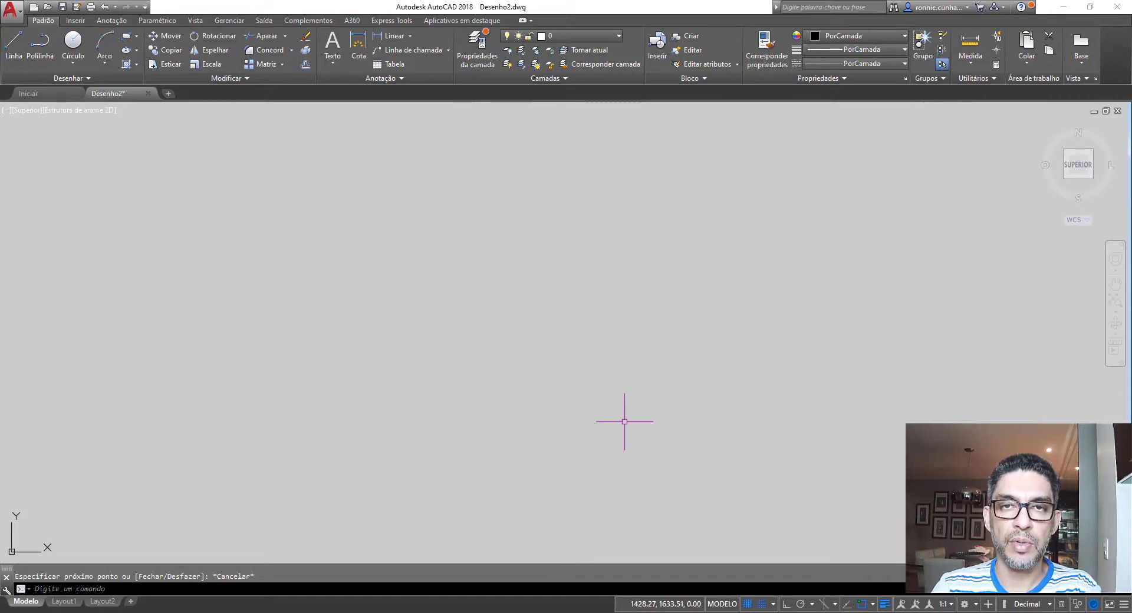
Step: Turn off grid snapping and cancel the started line
{"action": "left_click", "coordinate": [14, 43]}
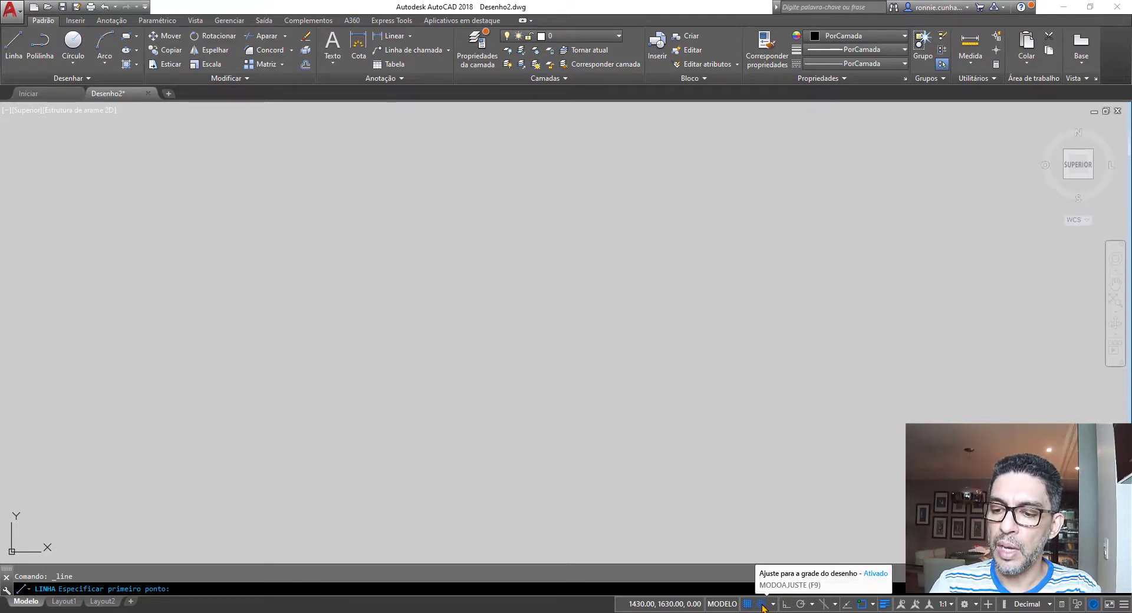
{"action": "left_click", "coordinate": [762, 605]}
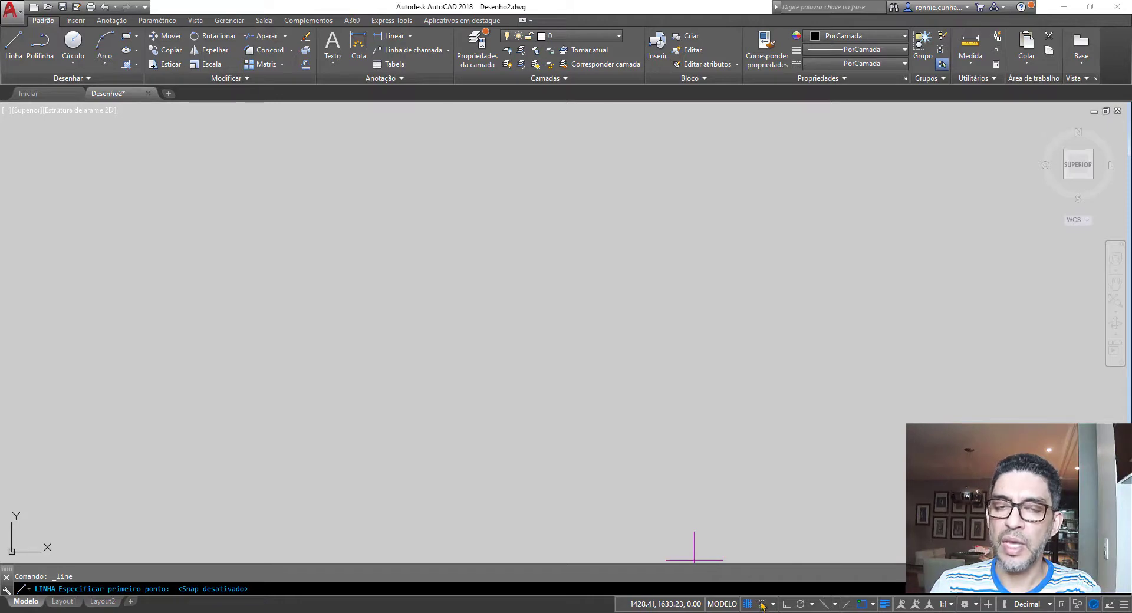
{"action": "scroll", "coordinate": [562, 401], "scroll_direction": "down", "scroll_amount": 5}
{"action": "scroll", "coordinate": [561, 397], "scroll_direction": "up", "scroll_amount": 2}
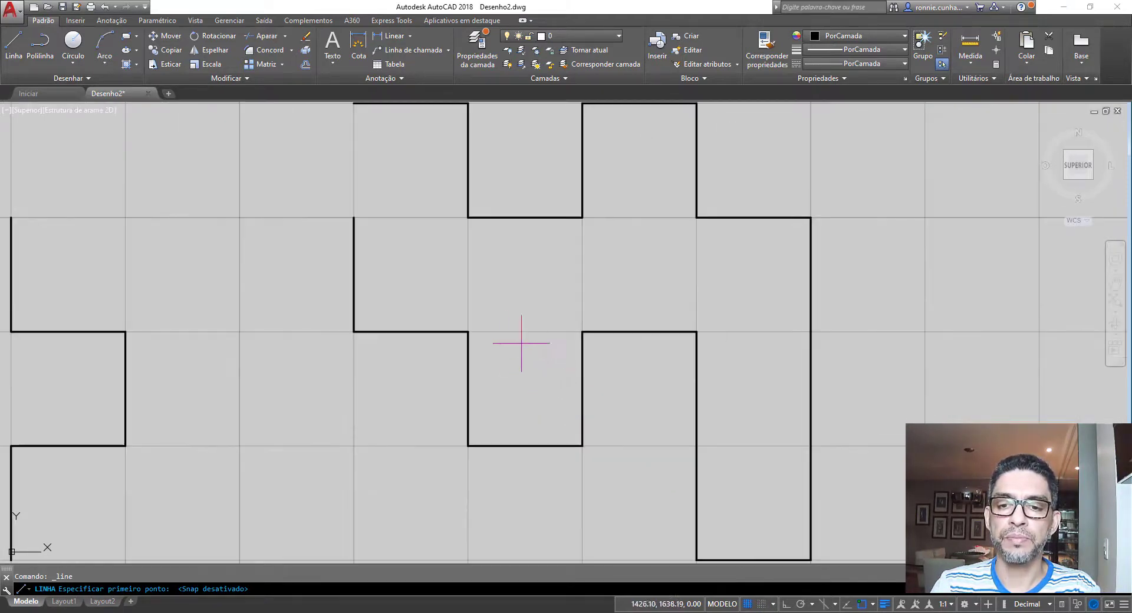
{"action": "scroll", "coordinate": [521, 341], "scroll_direction": "down", "scroll_amount": 2}
{"action": "key", "text": "Escape"}
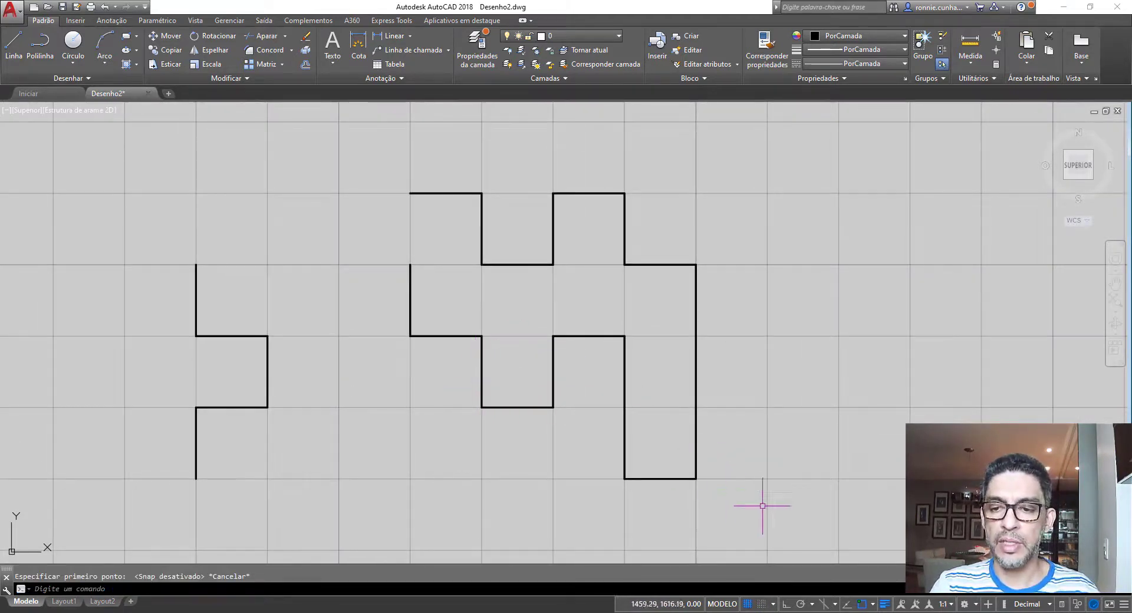
Step: Erase all drawn shapes with a crossing window and hide the grid
{"action": "left_click", "coordinate": [763, 506]}
{"action": "left_click", "coordinate": [143, 165]}
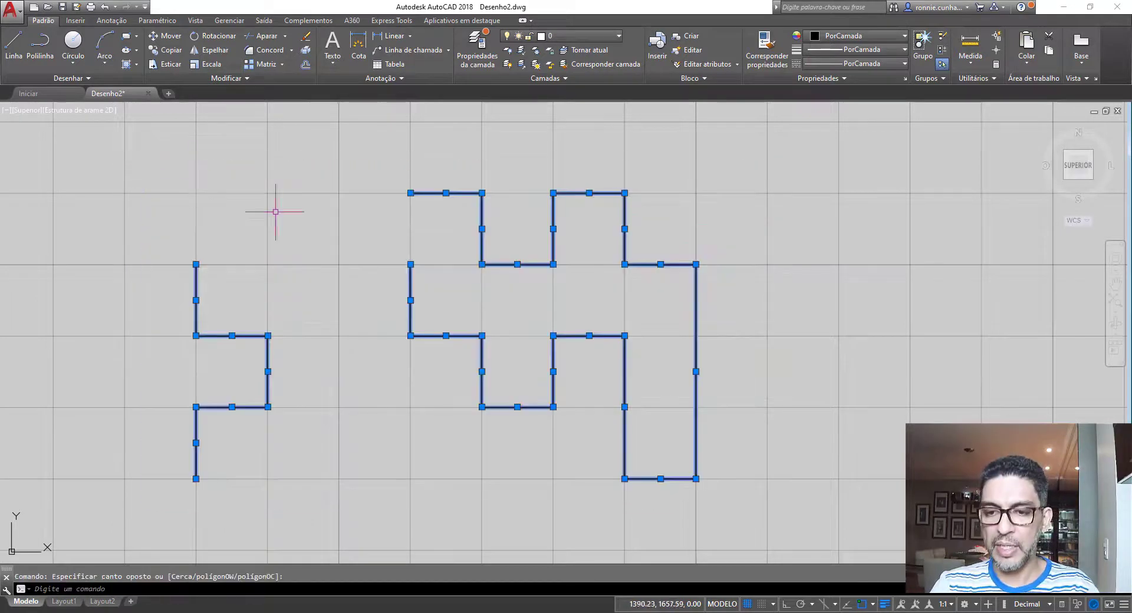
{"action": "key", "text": "Delete"}
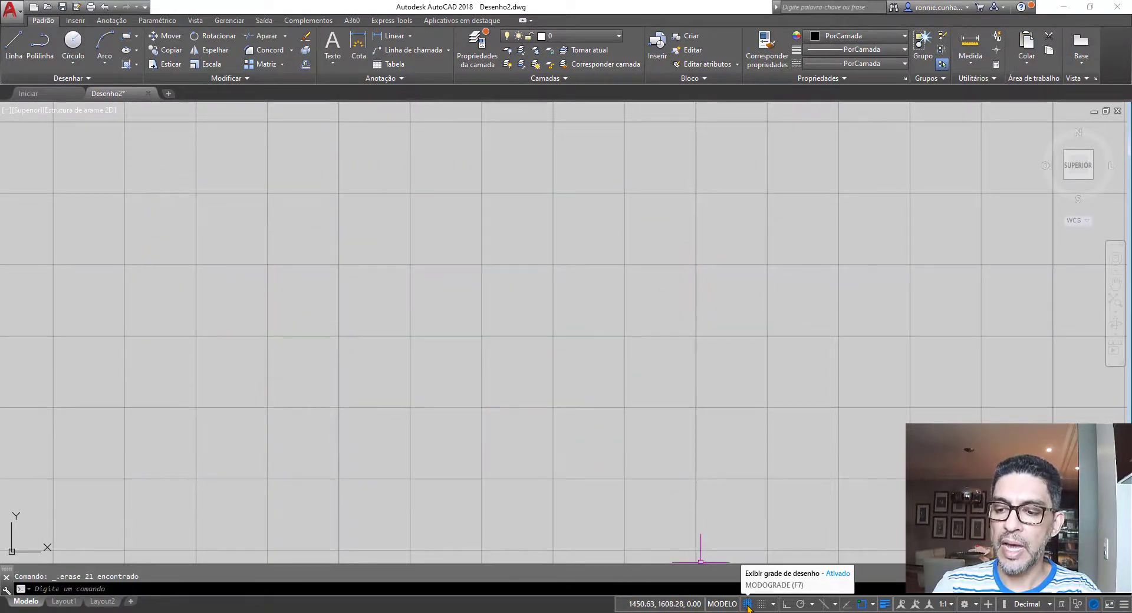
{"action": "left_click", "coordinate": [747, 604]}
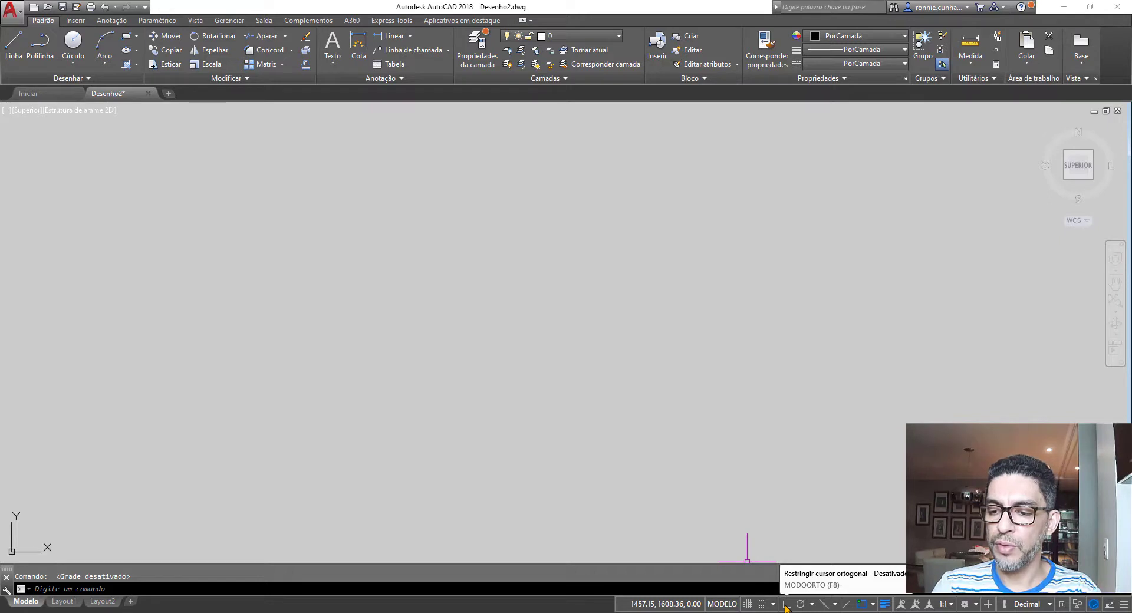
Step: Turn on Ortho and draw a right-angled line, horizontal then downward
{"action": "left_click", "coordinate": [787, 605]}
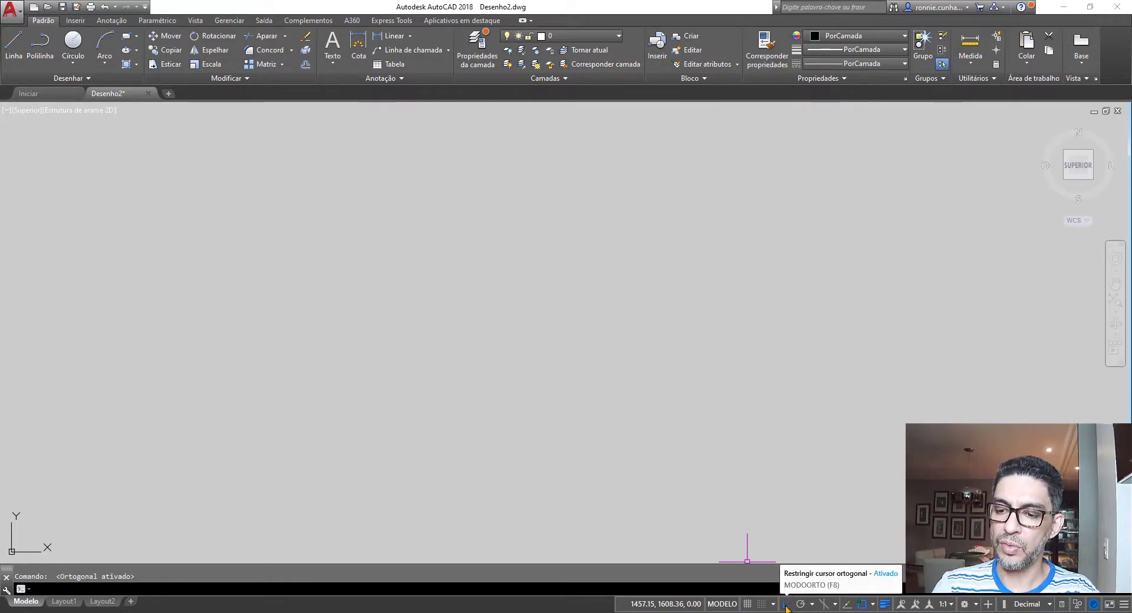
{"action": "left_click", "coordinate": [13, 45]}
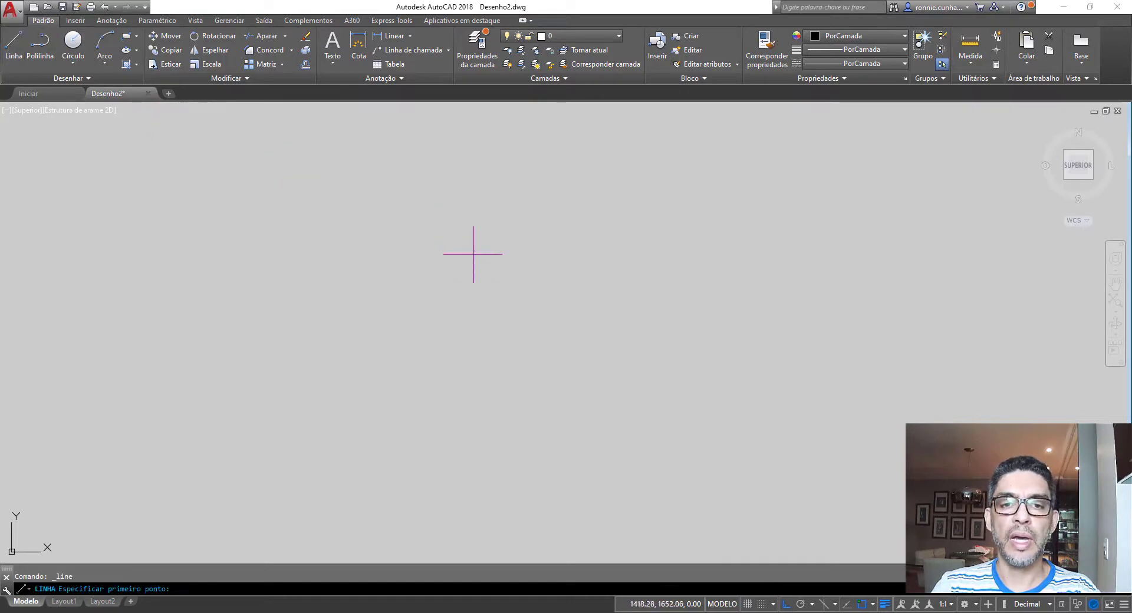
{"action": "left_click", "coordinate": [415, 272]}
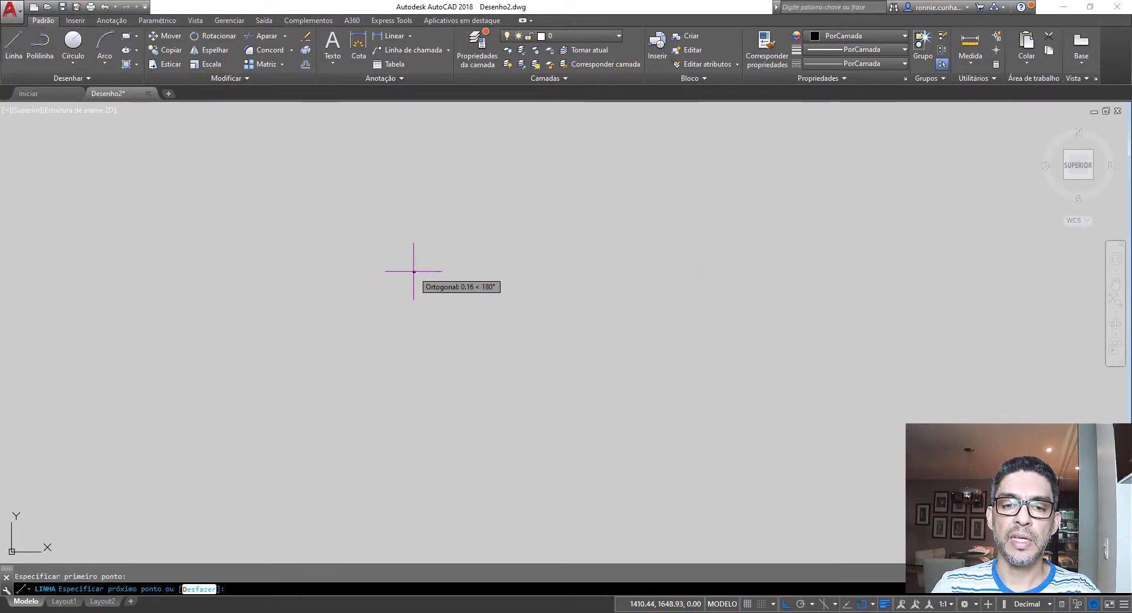
{"action": "left_click", "coordinate": [608, 272]}
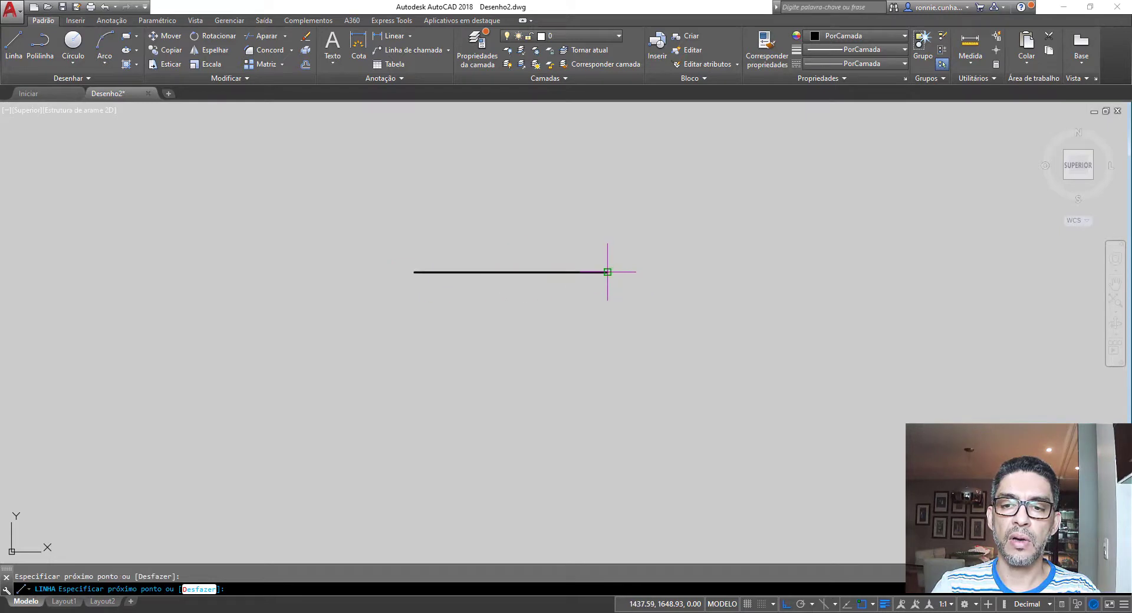
{"action": "left_click", "coordinate": [608, 404]}
{"action": "key", "text": "Escape"}
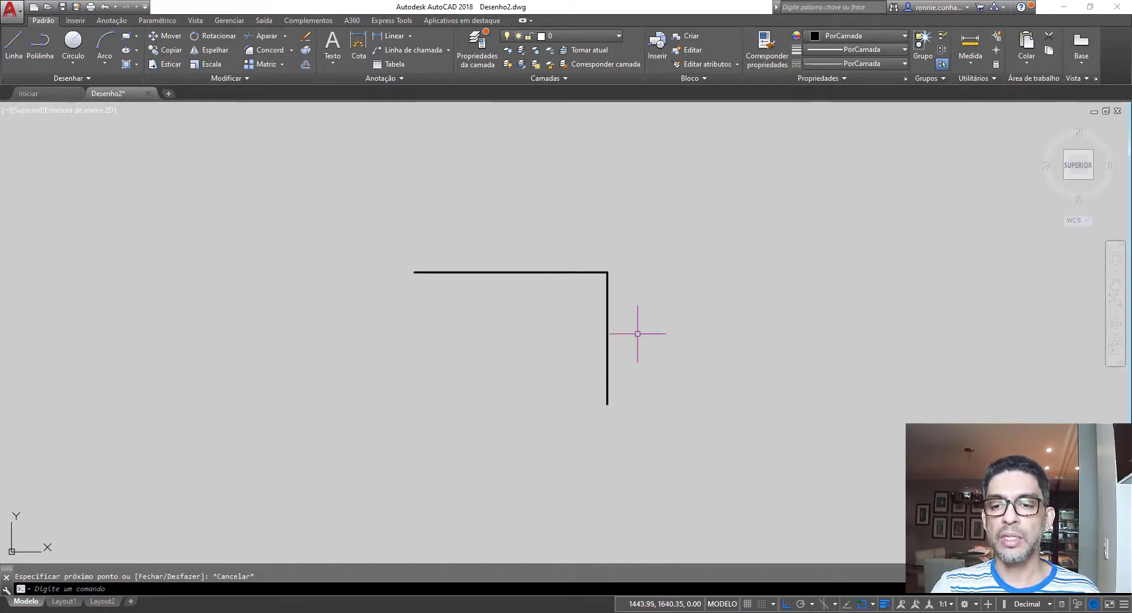
Step: Crossing-select and delete both lines, then start a new line
{"action": "left_click", "coordinate": [665, 376]}
{"action": "left_click", "coordinate": [530, 245]}
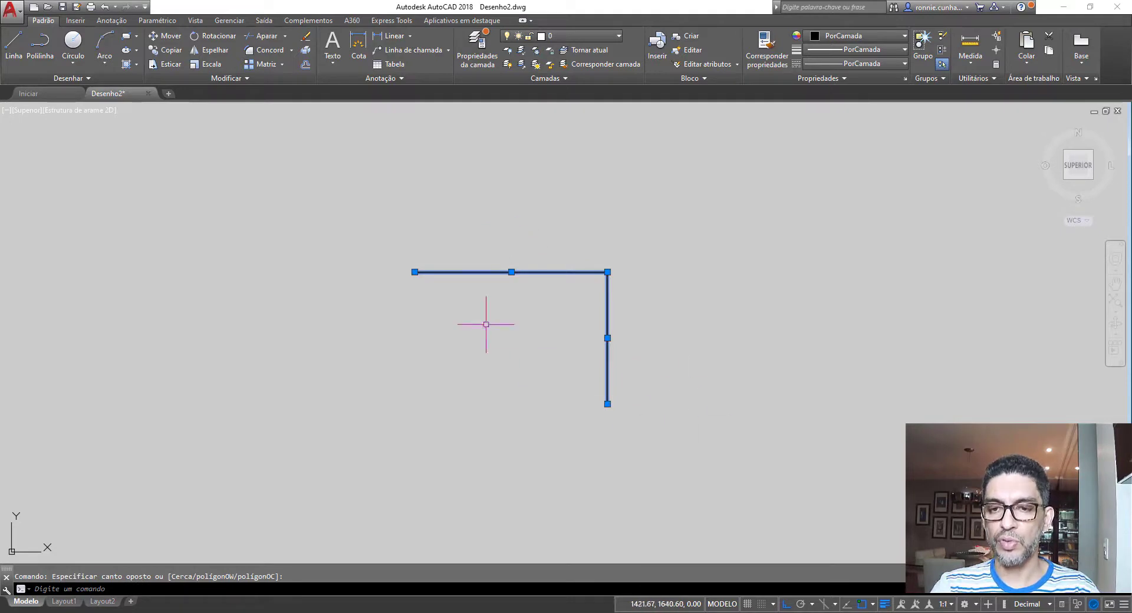
{"action": "key", "text": "Delete"}
{"action": "left_click", "coordinate": [14, 44]}
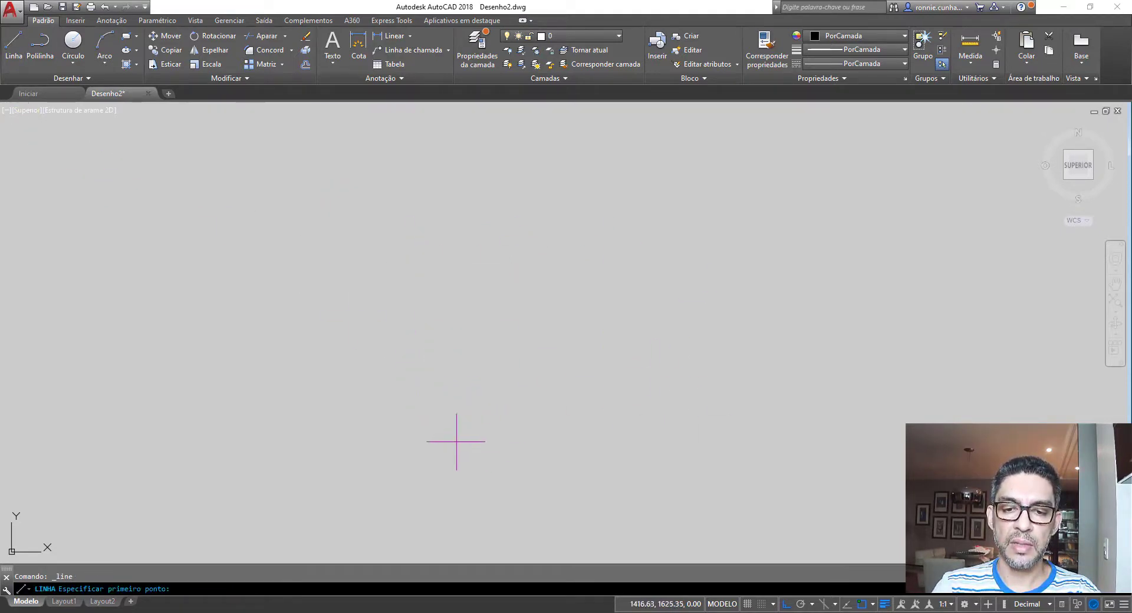
Step: Draw the rectangle with Ortho lines of 12, 20, 12 and 20 units from a chosen corner
{"action": "left_click", "coordinate": [383, 228]}
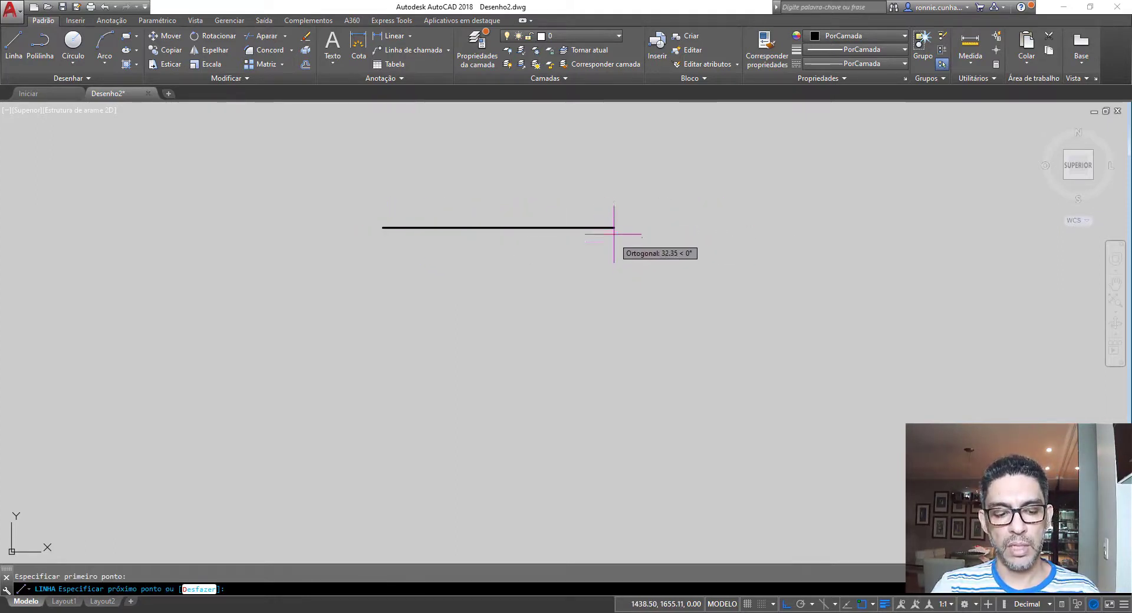
{"action": "left_click", "coordinate": [14, 43]}
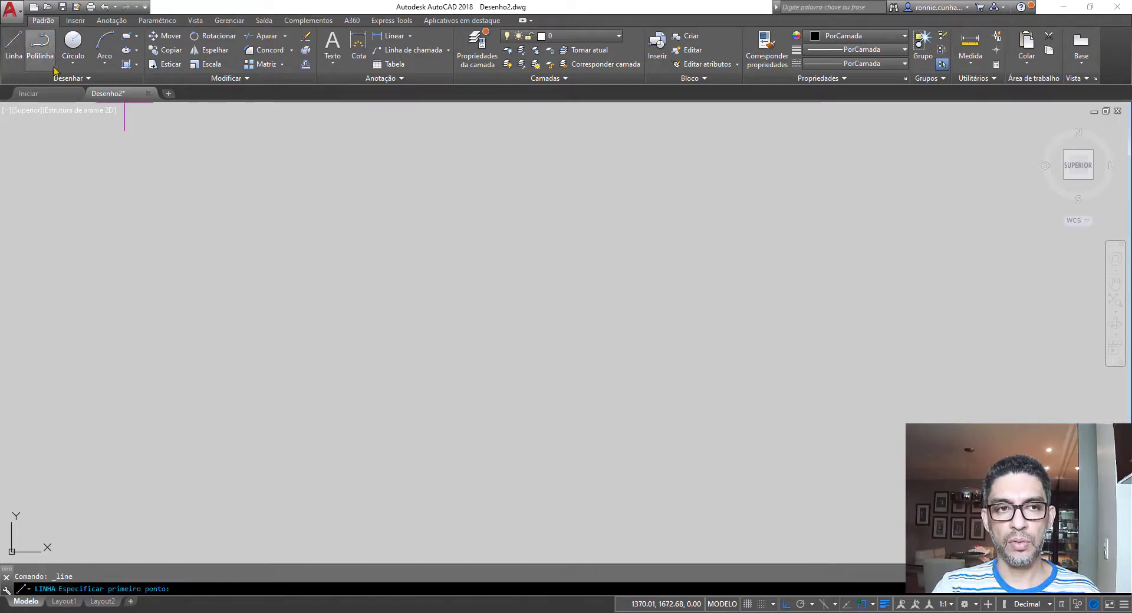
{"action": "left_click", "coordinate": [426, 258]}
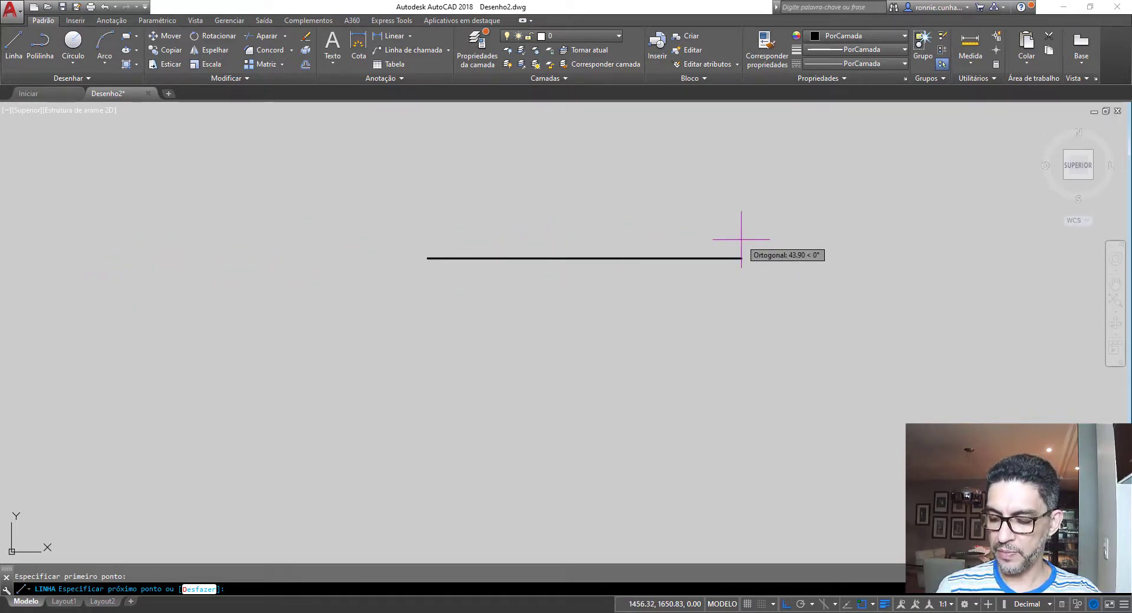
{"action": "type", "text": "12"}
{"action": "key", "text": "Return"}
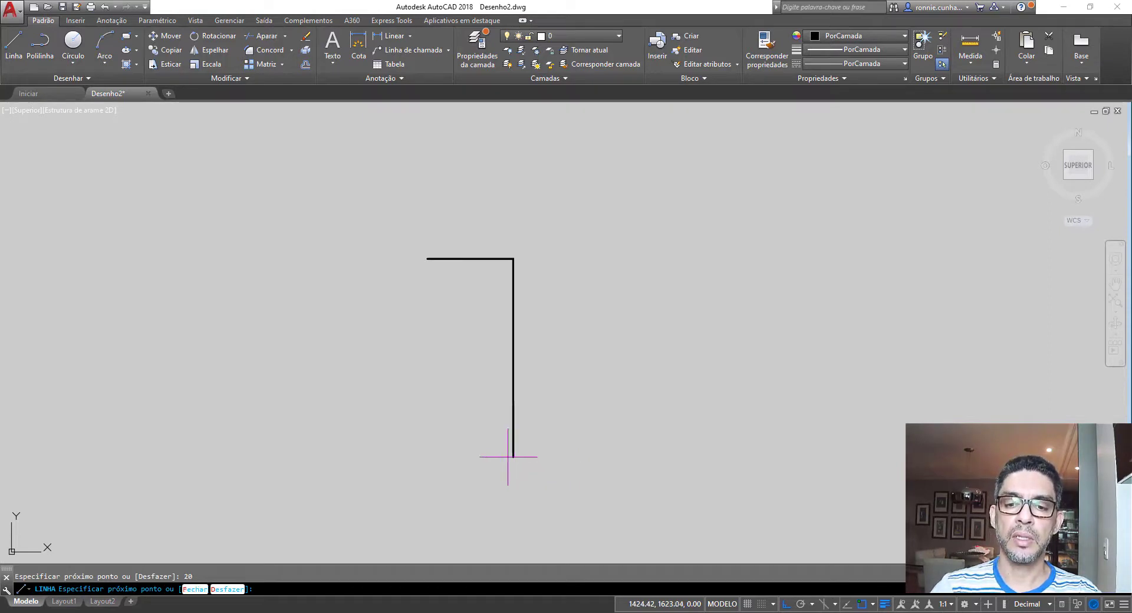
{"action": "key", "text": "Return"}
{"action": "type", "text": "12"}
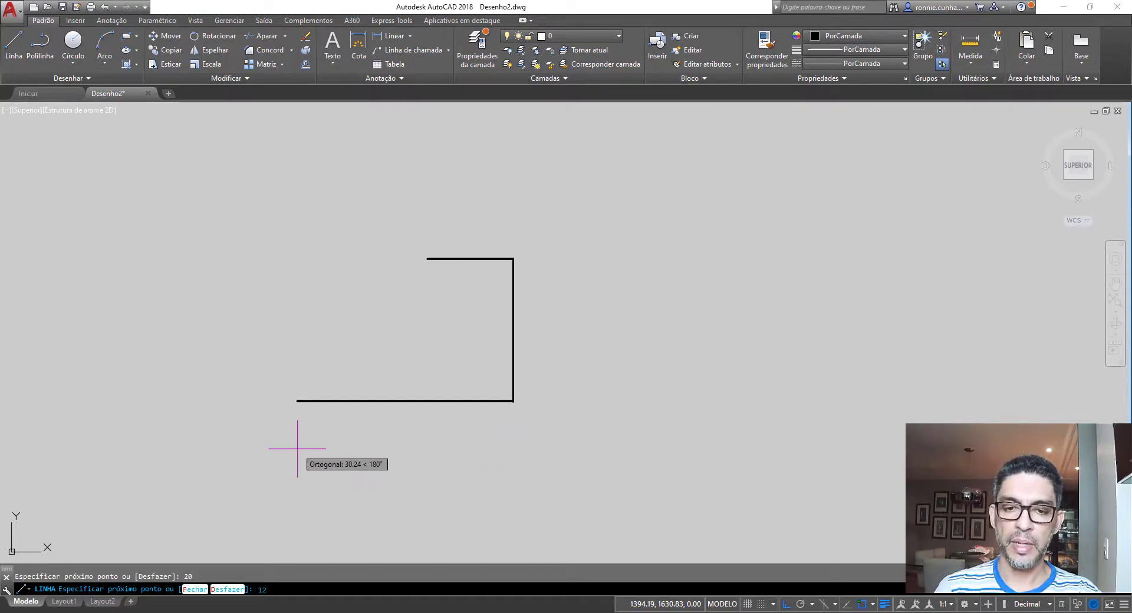
{"action": "key", "text": "Return"}
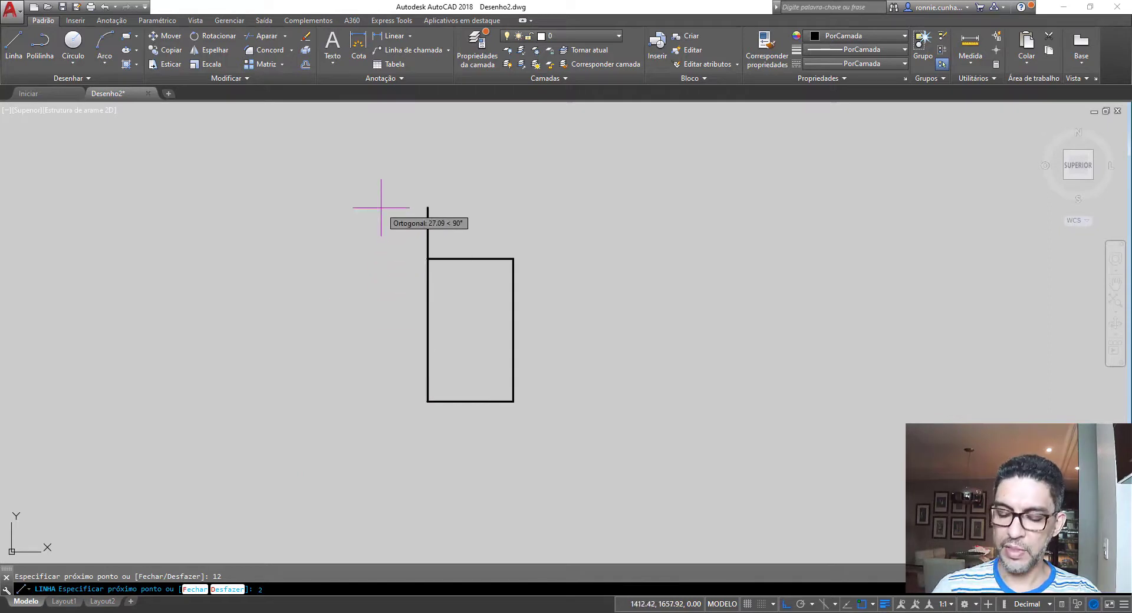
{"action": "type", "text": "0"}
{"action": "key", "text": "Return"}
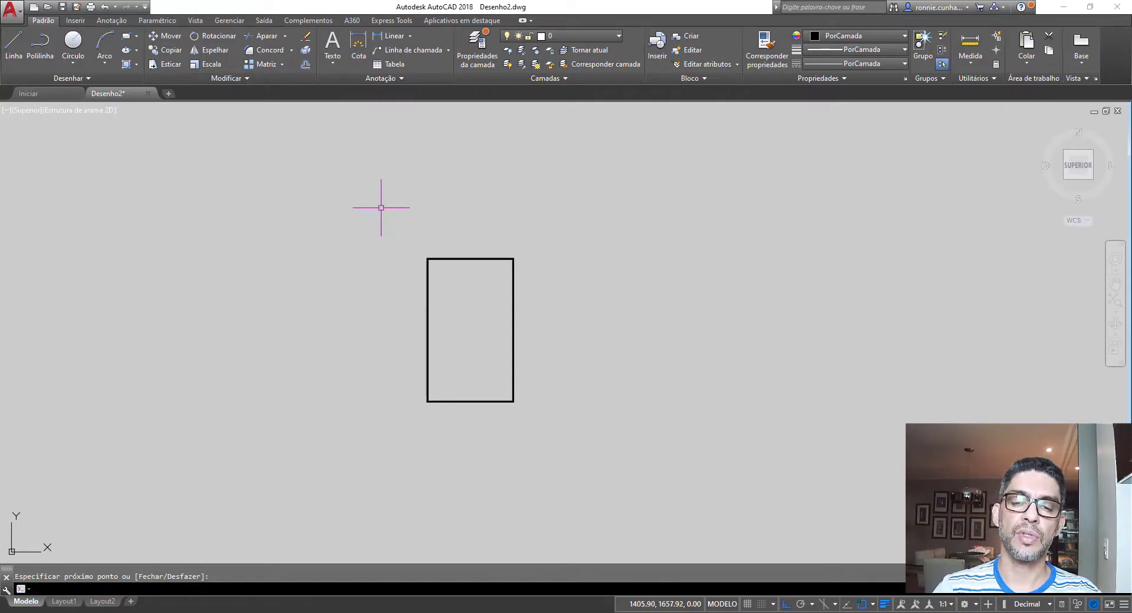
{"action": "scroll", "coordinate": [465, 307], "scroll_direction": "up", "scroll_amount": 4}
{"action": "scroll", "coordinate": [465, 293], "scroll_direction": "down", "scroll_amount": 2}
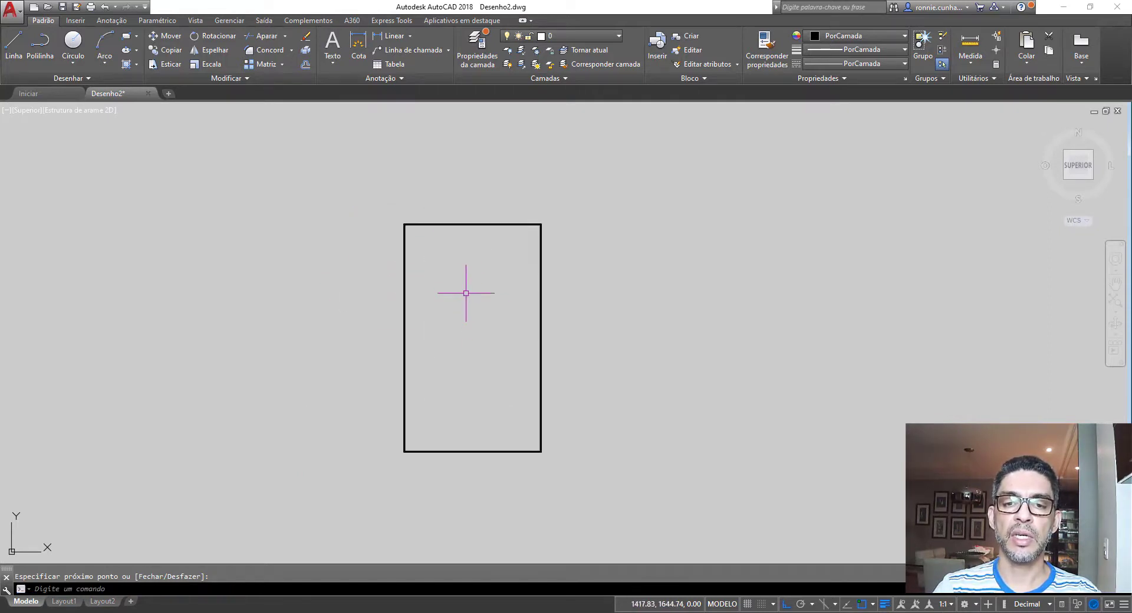
{"action": "scroll", "coordinate": [466, 293], "scroll_direction": "up", "scroll_amount": 2}
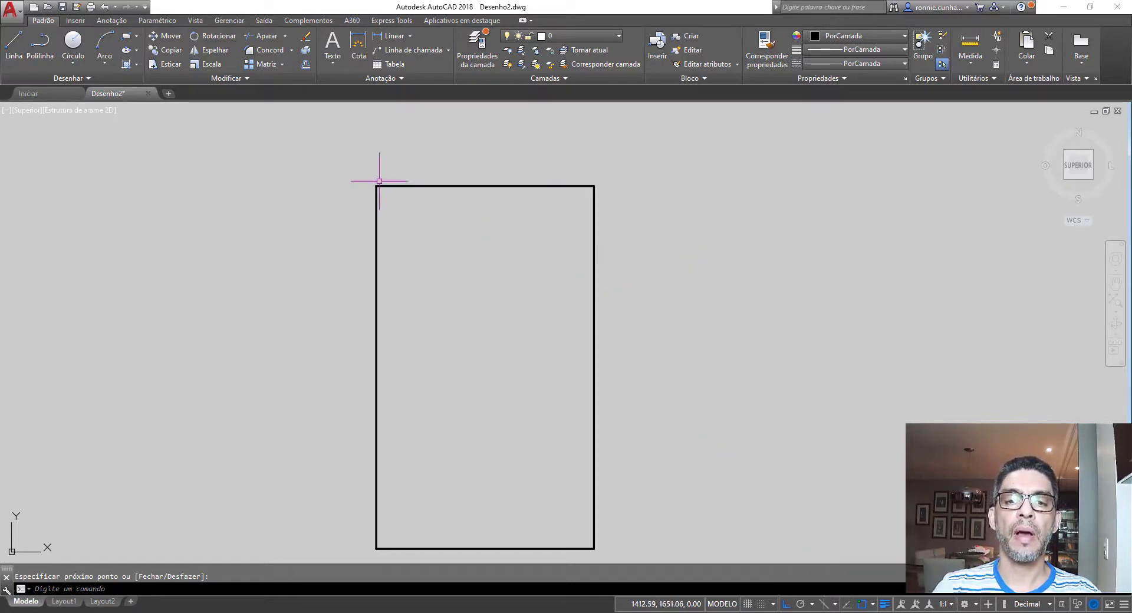
Step: Window-select the rectangle, then switch from Ortho to Polar tracking
{"action": "left_click", "coordinate": [345, 165]}
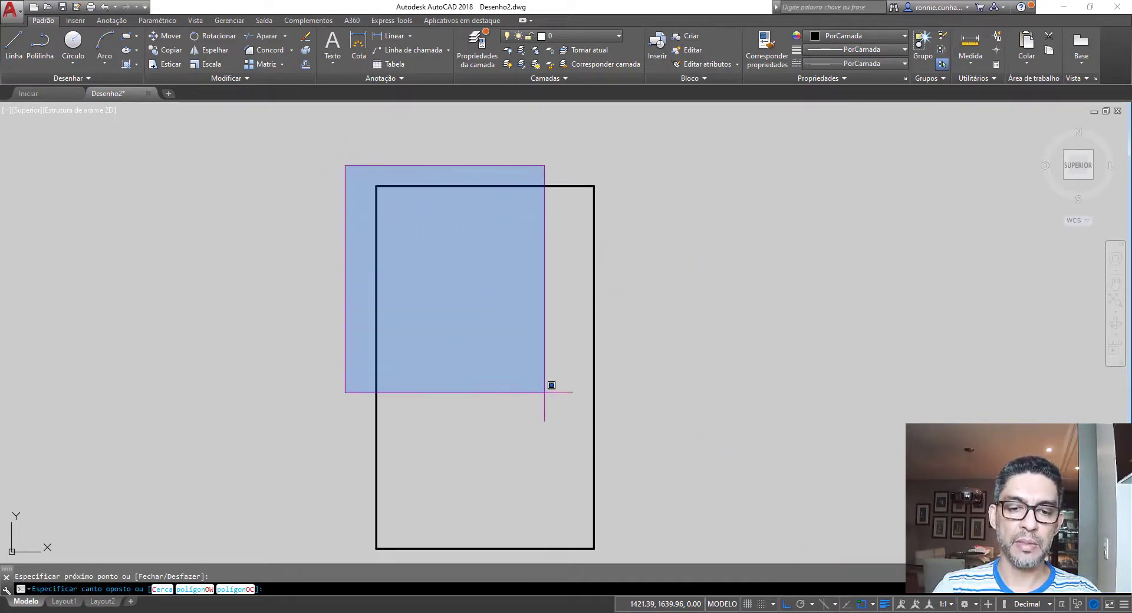
{"action": "left_click", "coordinate": [616, 542]}
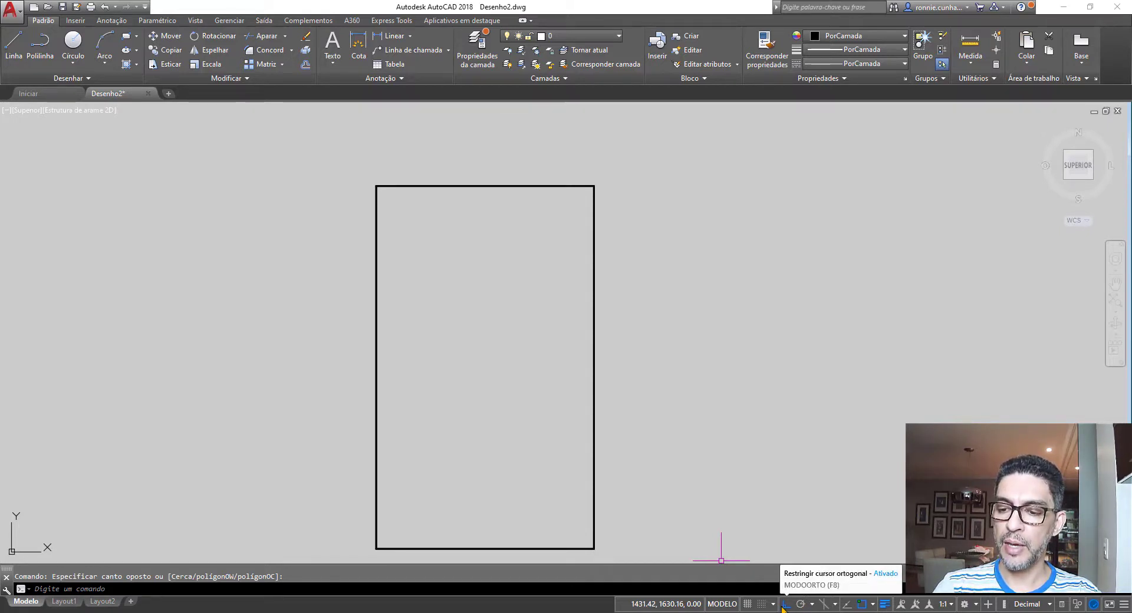
{"action": "left_click", "coordinate": [800, 604]}
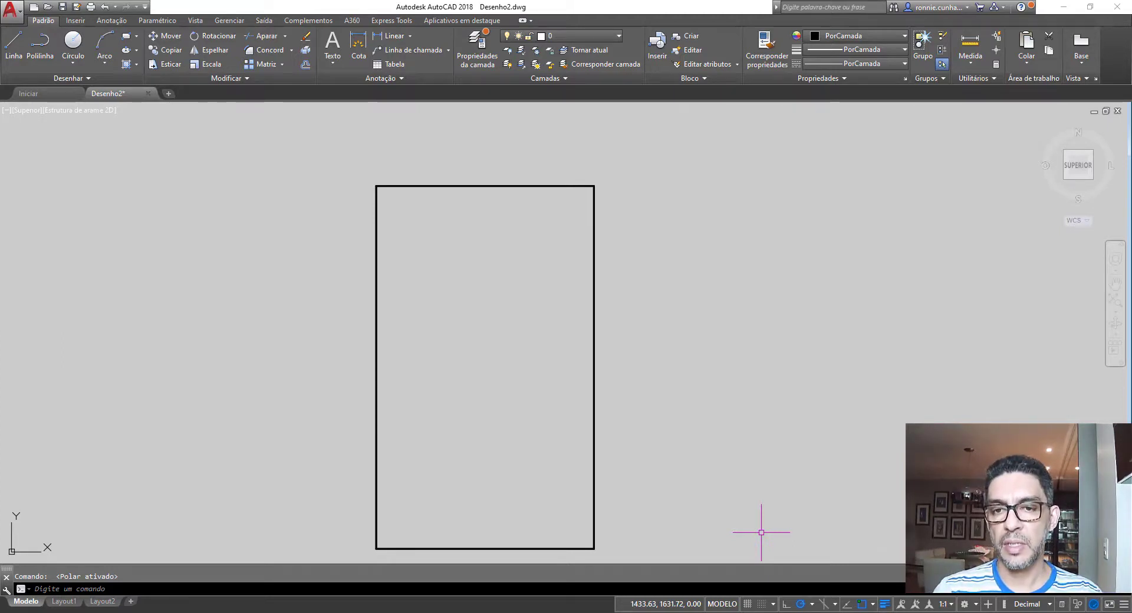
{"action": "left_click", "coordinate": [8, 47]}
{"action": "left_click", "coordinate": [657, 325]}
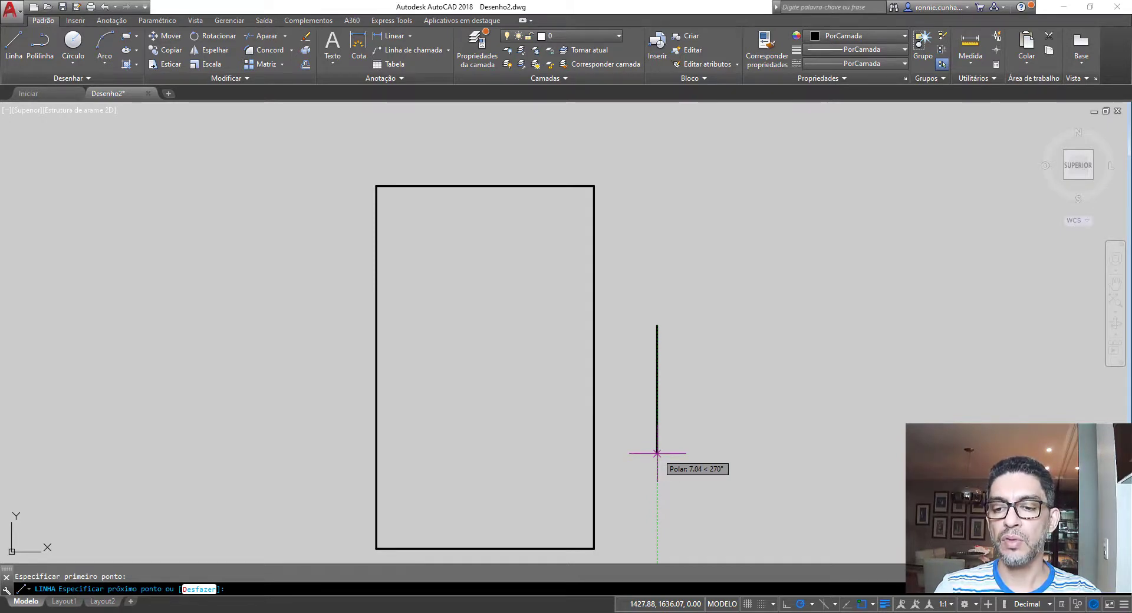
{"action": "left_click", "coordinate": [813, 605]}
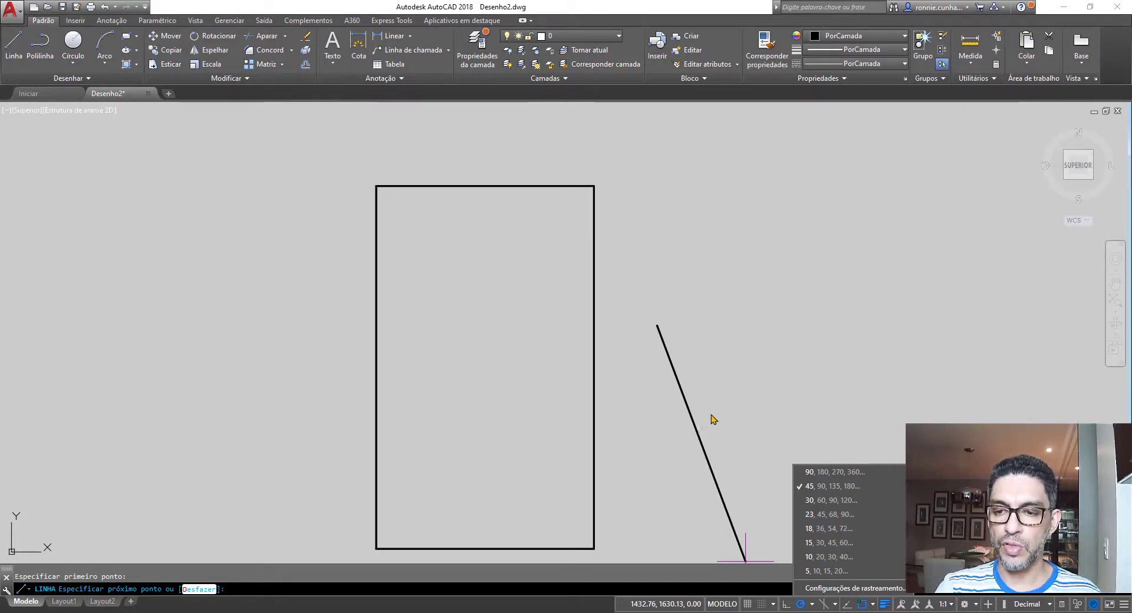
{"action": "key", "text": "Escape"}
{"action": "left_click", "coordinate": [760, 473]}
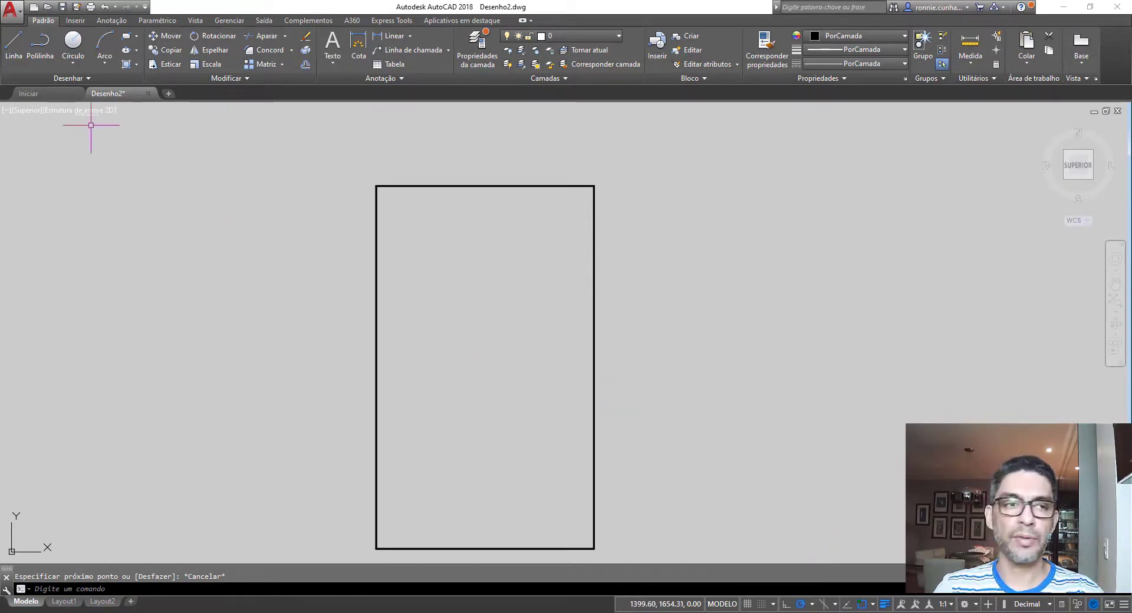
Step: Start a line right of the rectangle: 15 units down, 5 right, then 10 at 45°
{"action": "left_click", "coordinate": [13, 45]}
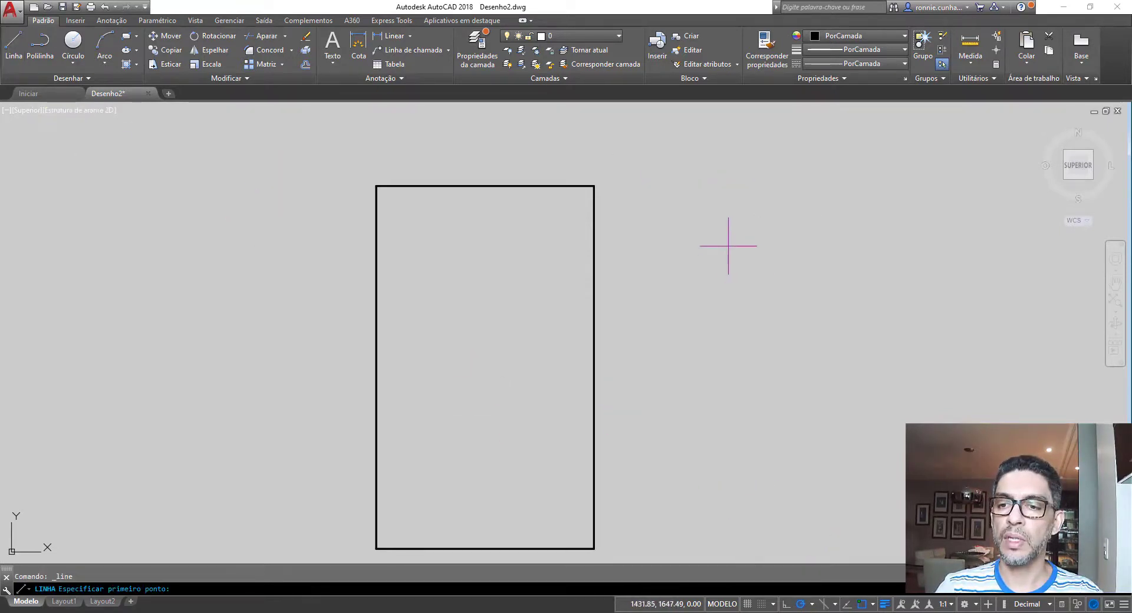
{"action": "left_click", "coordinate": [685, 250]}
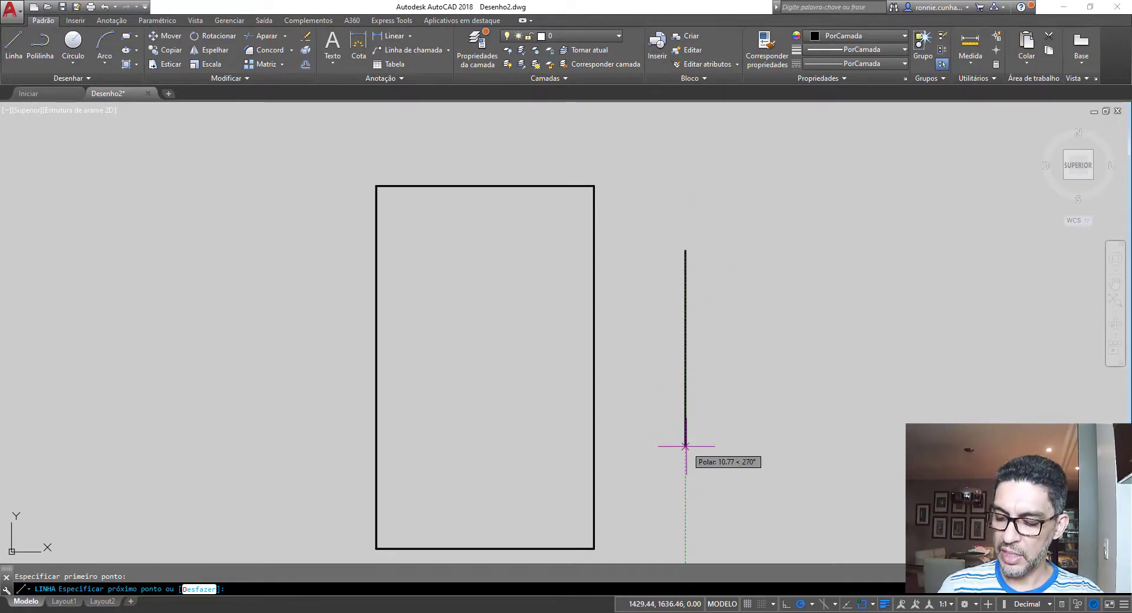
{"action": "type", "text": "15"}
{"action": "key", "text": "Return"}
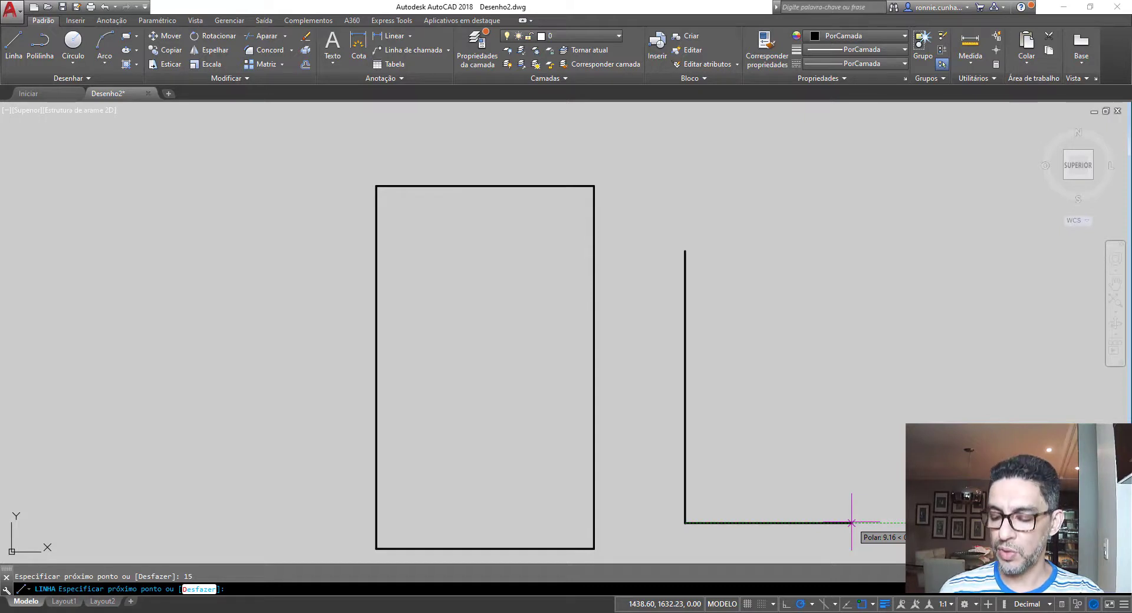
{"action": "key", "text": "Return"}
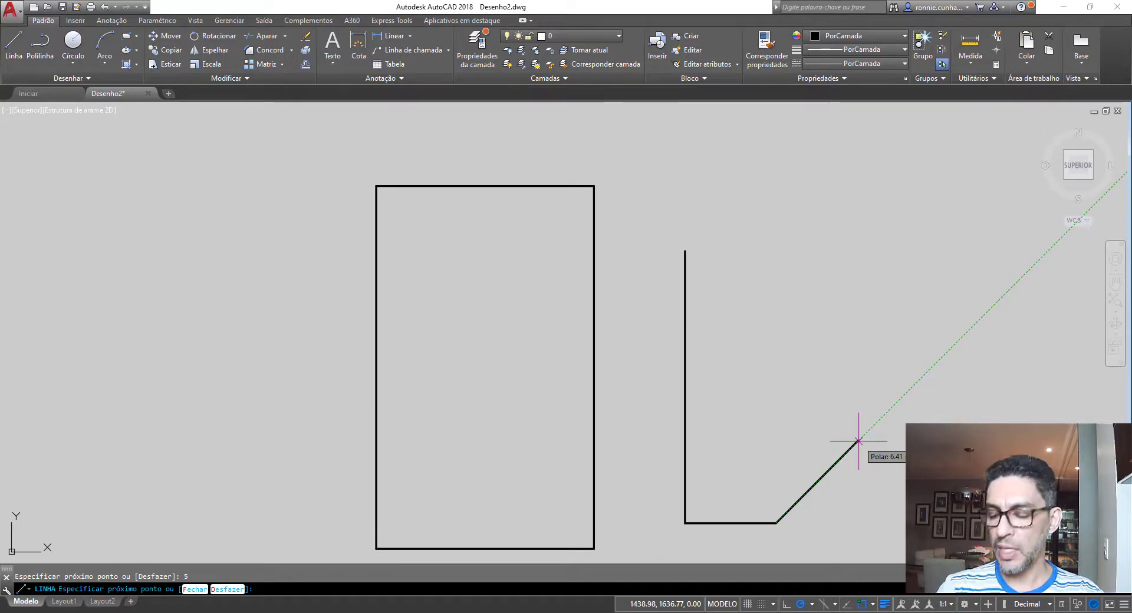
{"action": "type", "text": "10"}
{"action": "key", "text": "Return"}
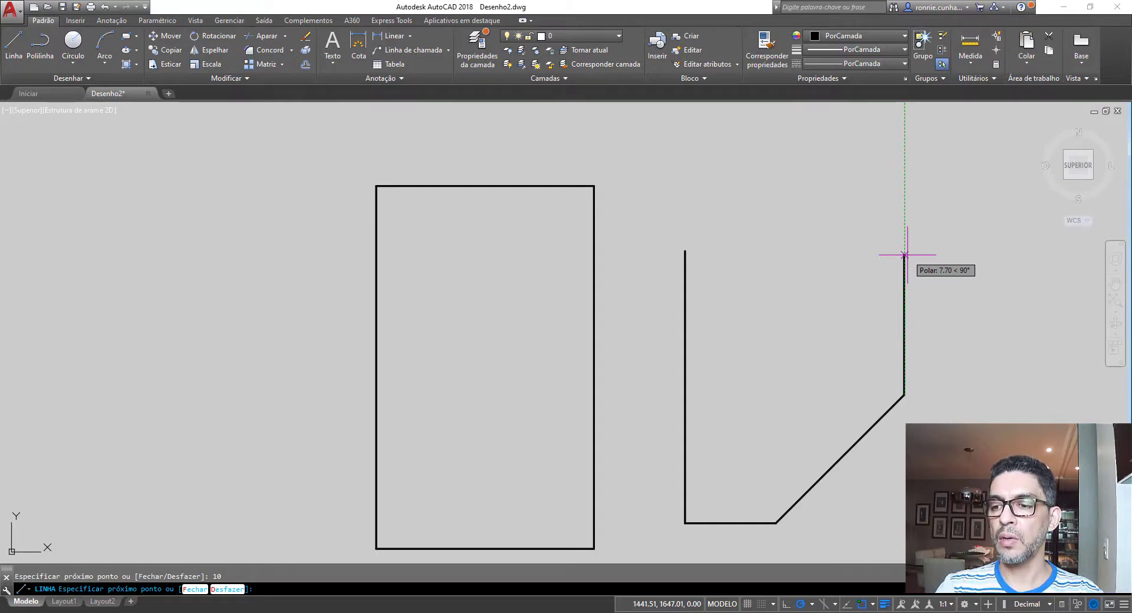
Step: Complete the outline with a horizontal run, right vertical edge, top edge and left vertical edge
{"action": "left_click", "coordinate": [1031, 395]}
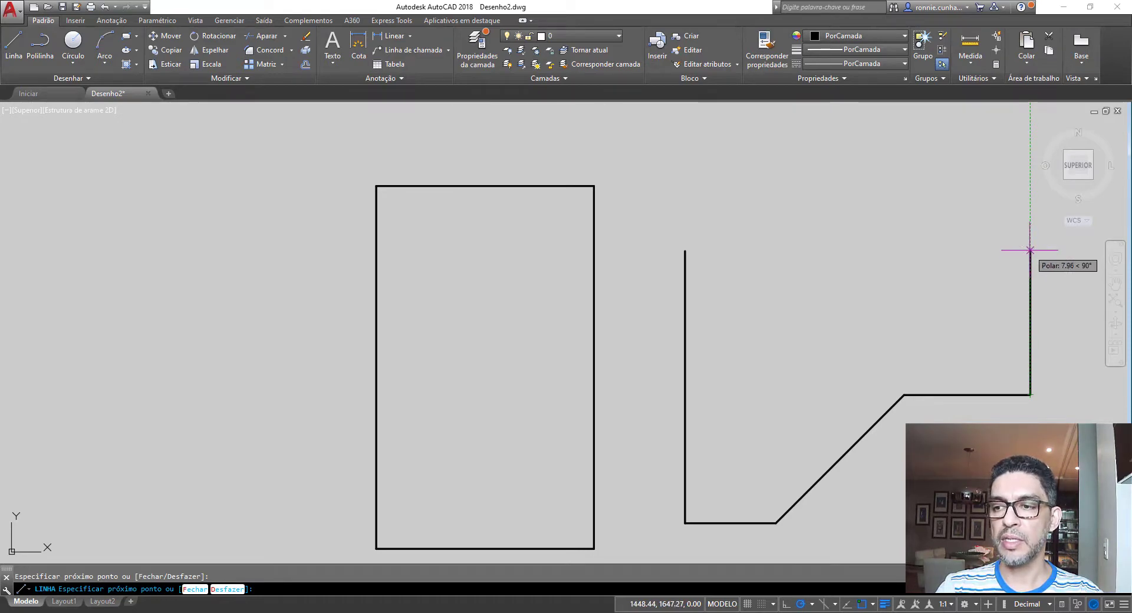
{"action": "left_click", "coordinate": [1031, 236]}
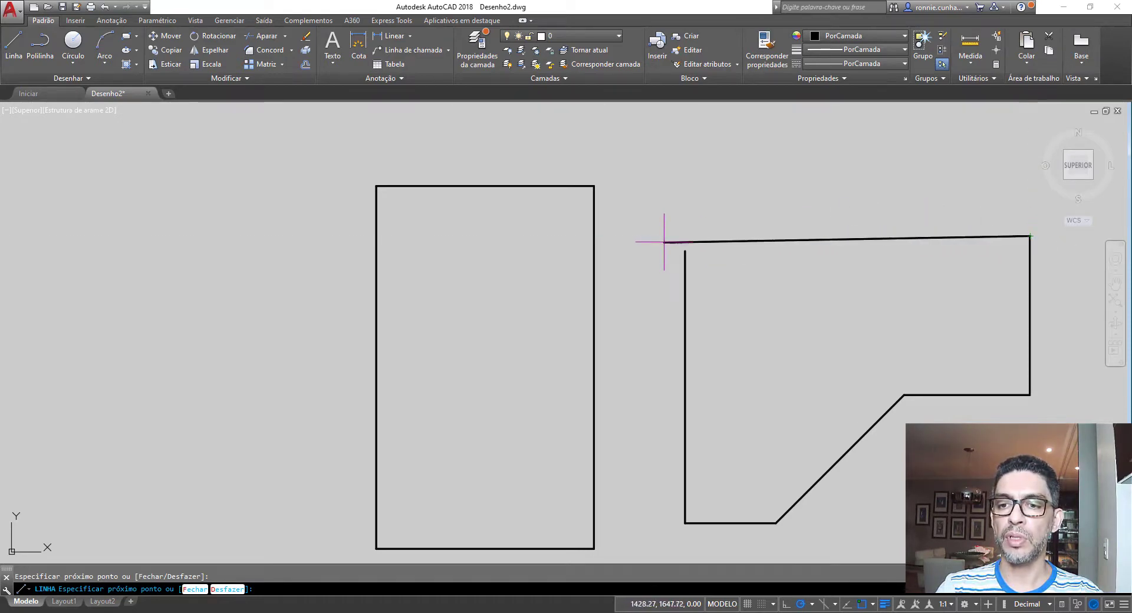
{"action": "left_click", "coordinate": [672, 236]}
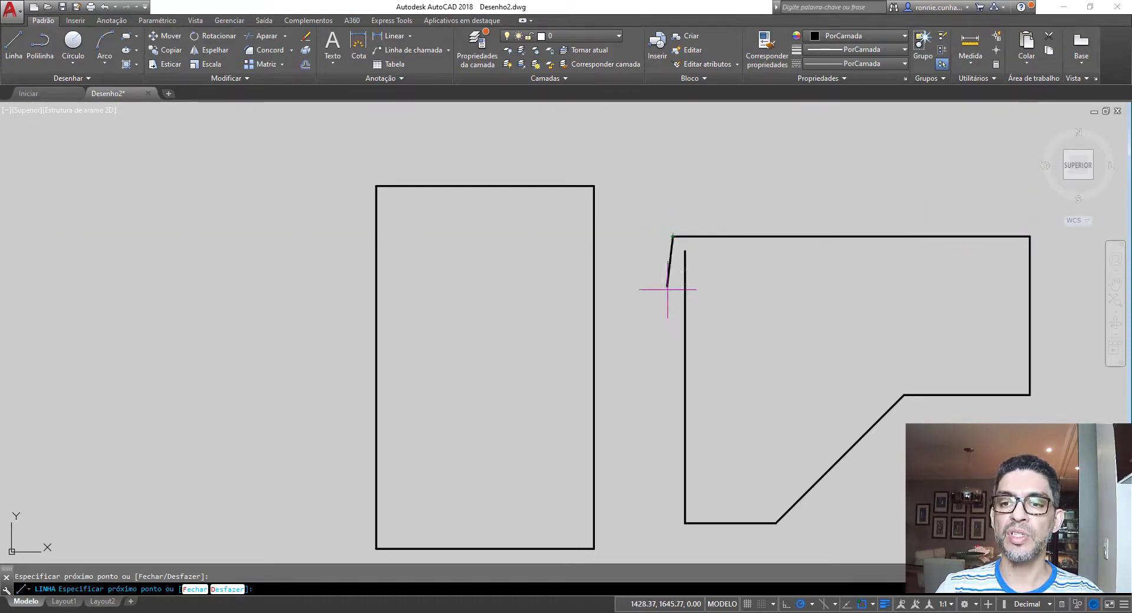
{"action": "left_click", "coordinate": [673, 537]}
{"action": "key", "text": "Escape"}
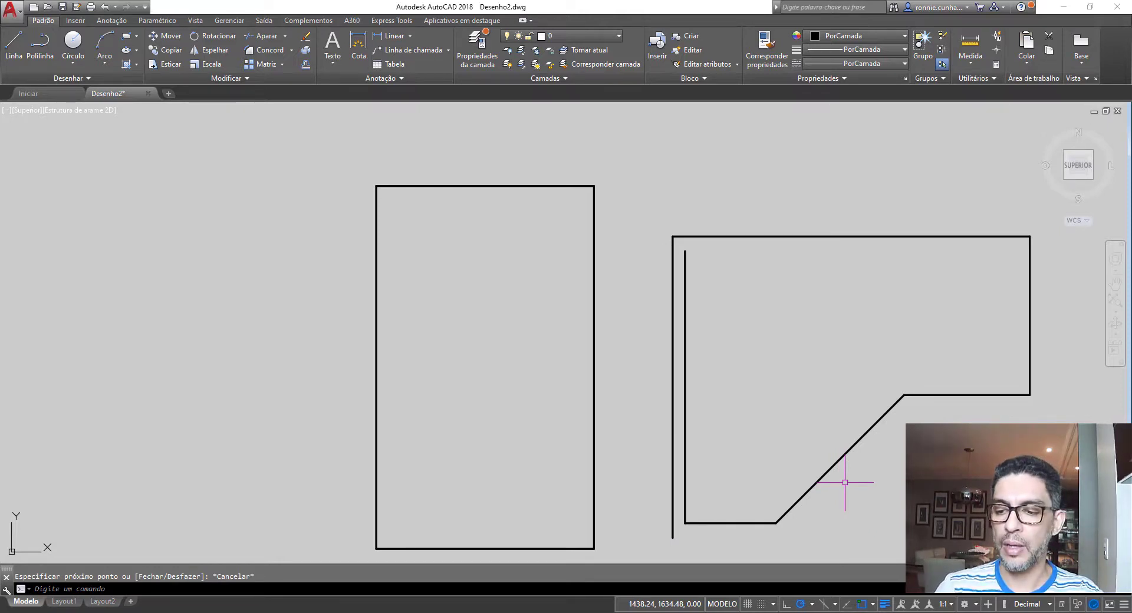
Step: From the shape's lower corner add 15°, 90° and 45° segments, then crossing-select the whole shape
{"action": "left_click", "coordinate": [812, 603]}
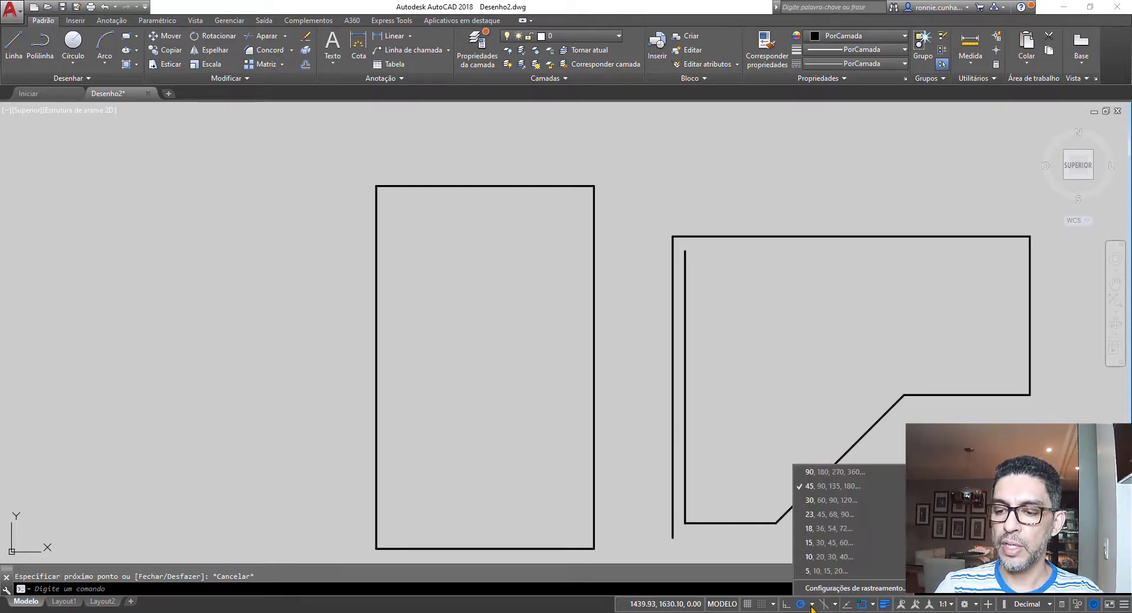
{"action": "left_click", "coordinate": [827, 543]}
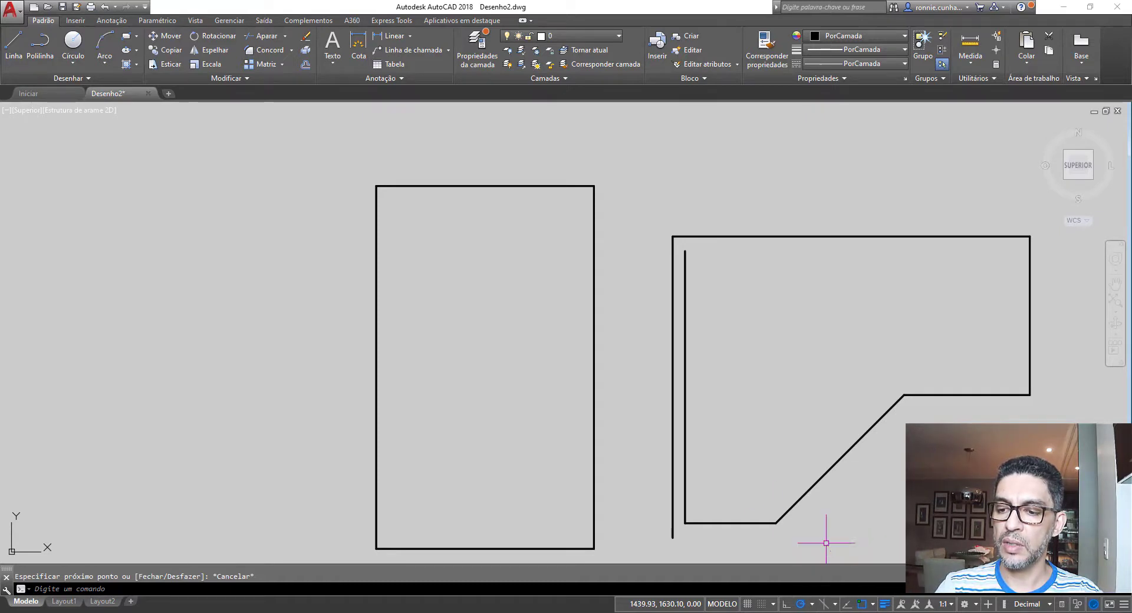
{"action": "left_click", "coordinate": [16, 46]}
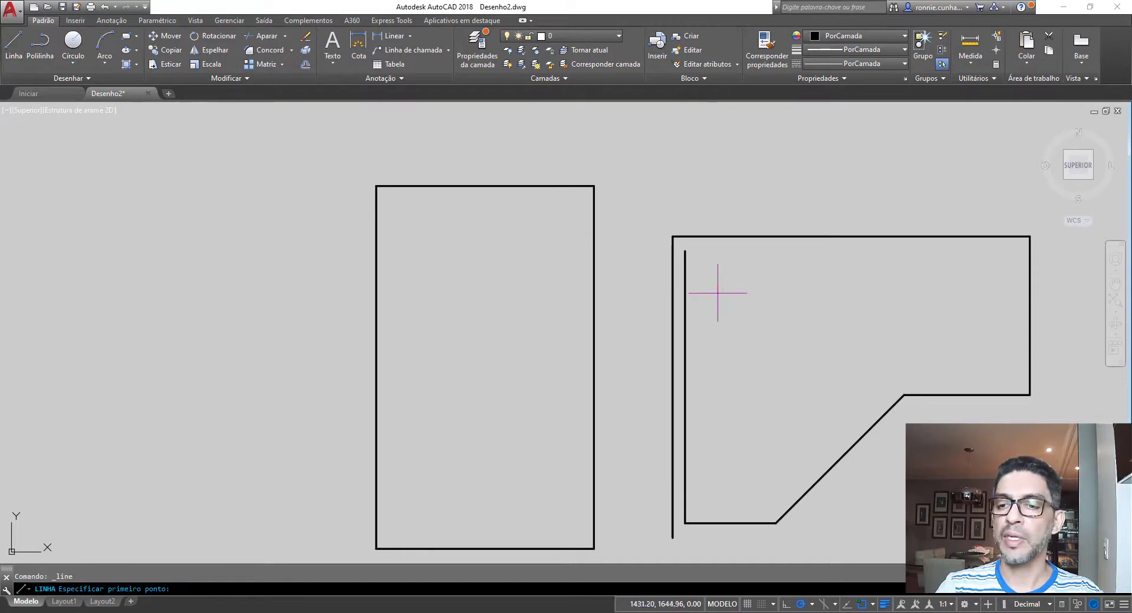
{"action": "left_click", "coordinate": [778, 524]}
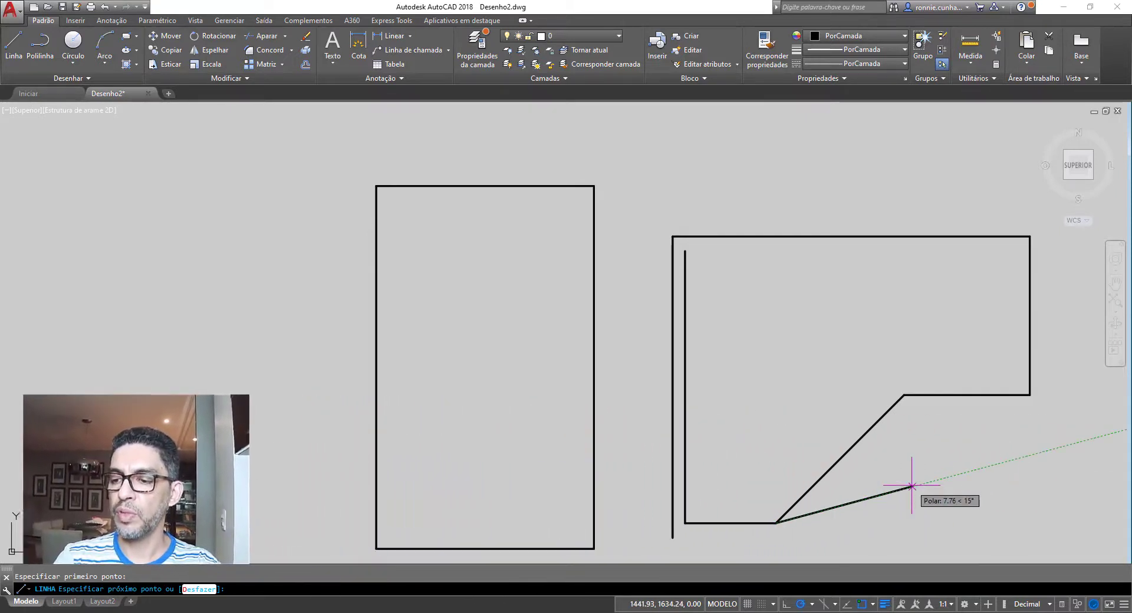
{"action": "left_click", "coordinate": [911, 486]}
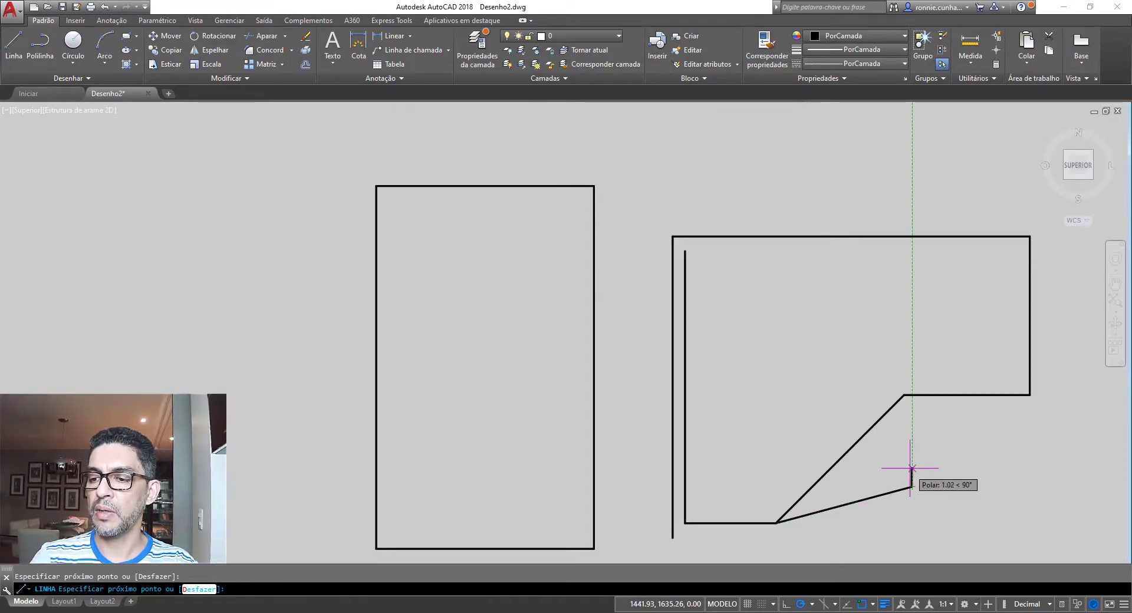
{"action": "left_click", "coordinate": [911, 465]}
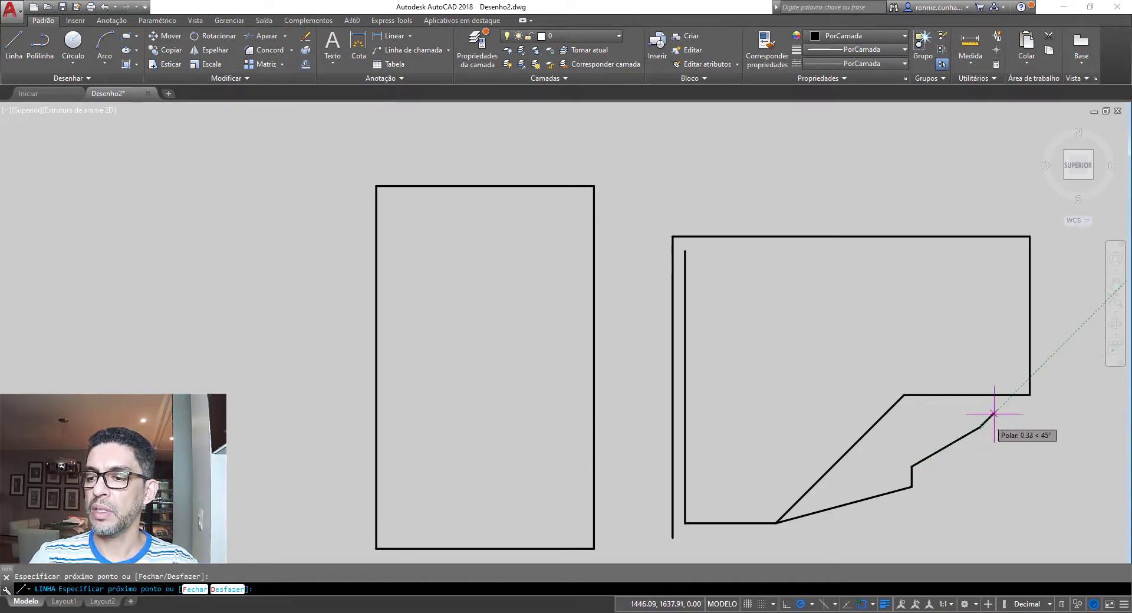
{"action": "left_click", "coordinate": [981, 426]}
{"action": "key", "text": "Escape"}
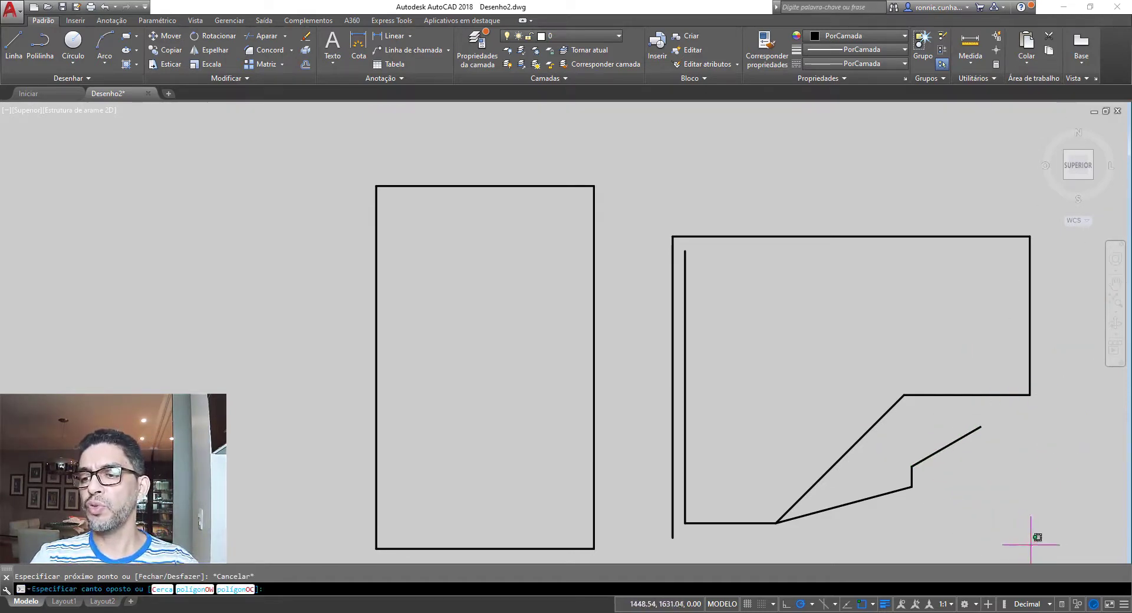
{"action": "left_click", "coordinate": [1034, 541]}
{"action": "left_click", "coordinate": [651, 213]}
Step: Delete the selected shape and lines, and turn on object snap tracking with OSNAP left on
{"action": "key", "text": "Delete"}
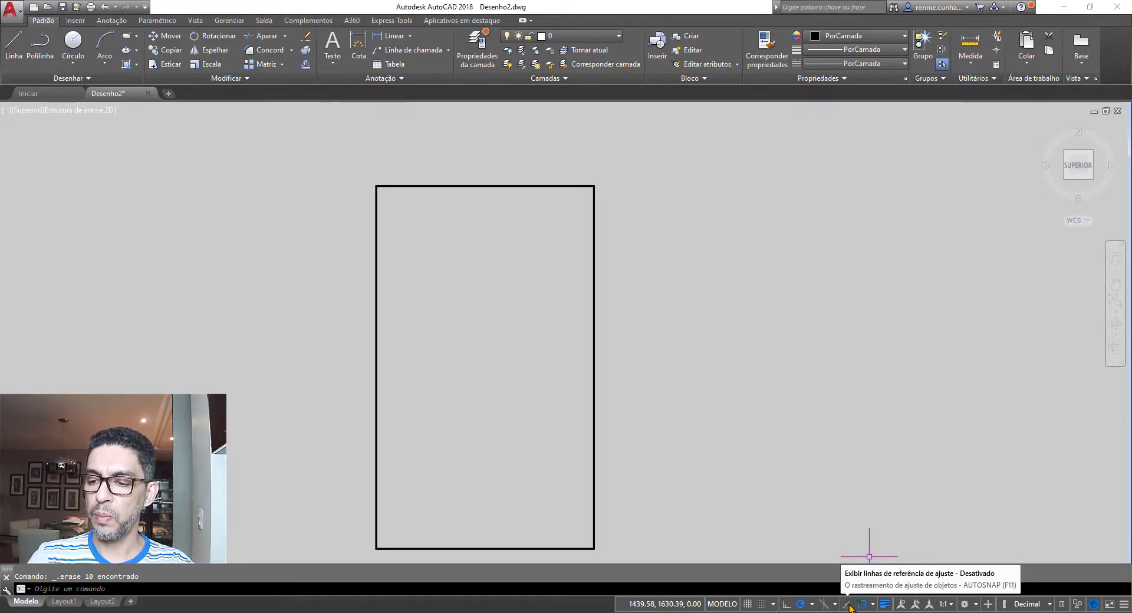
{"action": "left_click", "coordinate": [848, 604]}
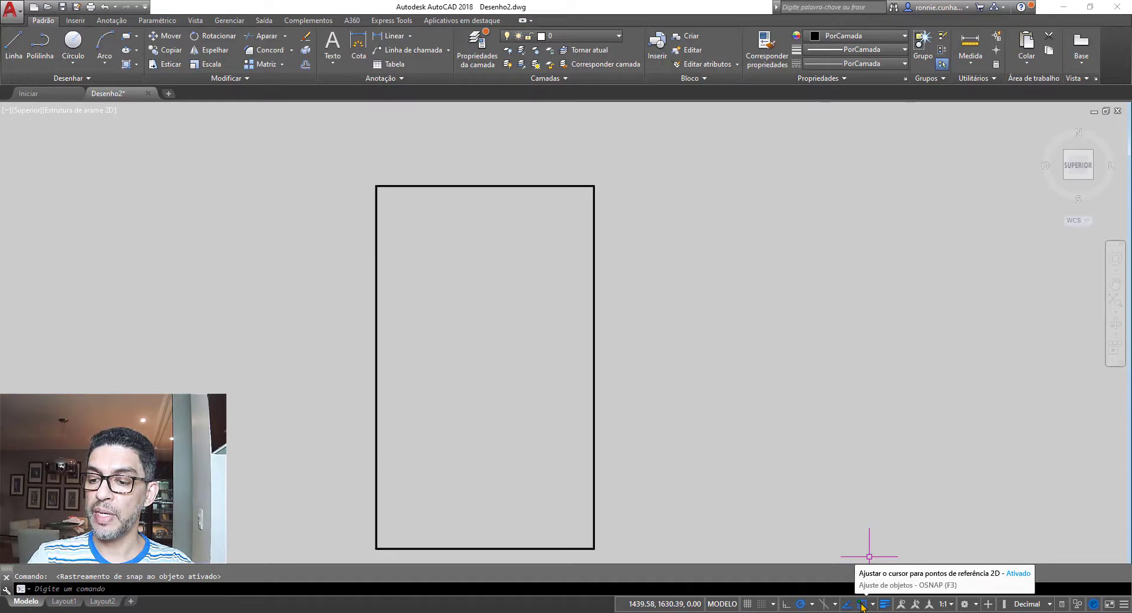
{"action": "left_click", "coordinate": [862, 604]}
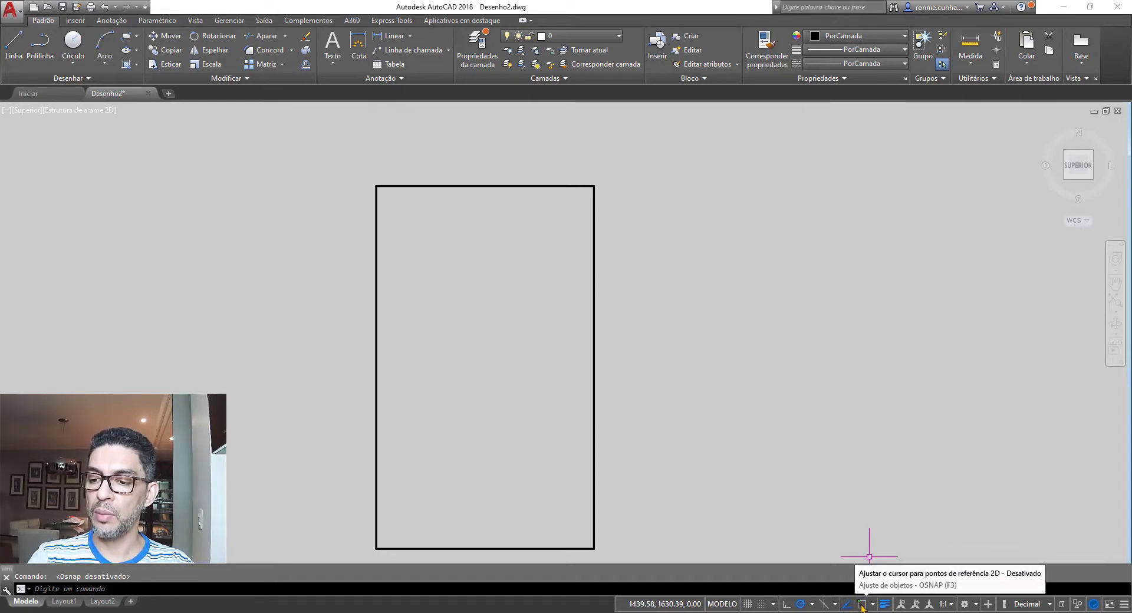
{"action": "left_click", "coordinate": [862, 604]}
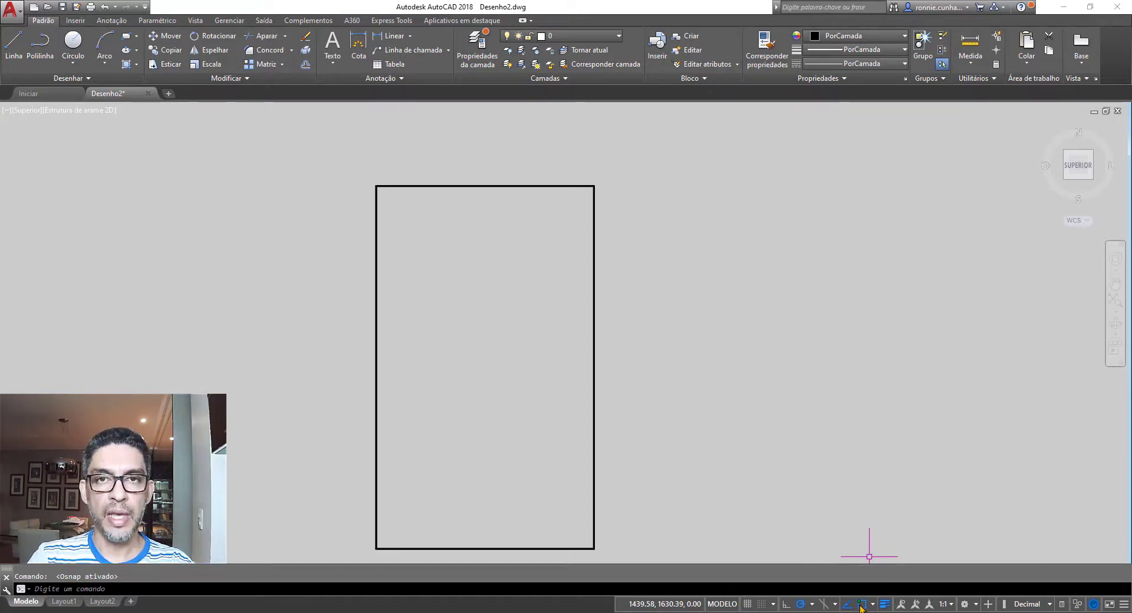
Step: Draw an open line right of the rectangle: a vertical drop, a horizontal run and an up-right diagonal
{"action": "left_click", "coordinate": [20, 38]}
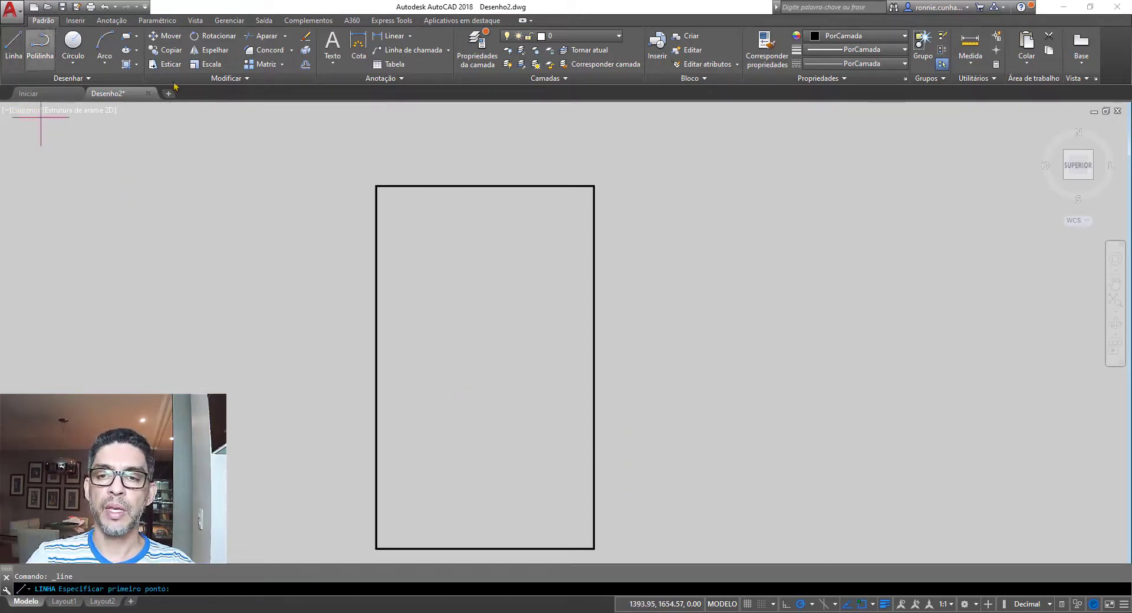
{"action": "left_click", "coordinate": [708, 203]}
{"action": "left_click", "coordinate": [708, 344]}
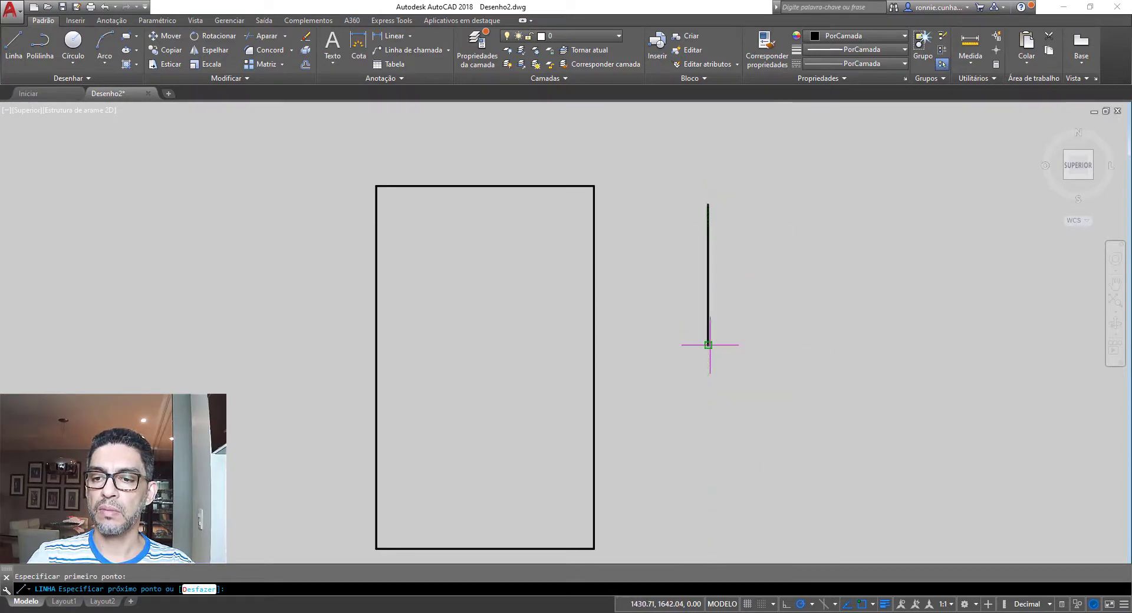
{"action": "left_click", "coordinate": [801, 345]}
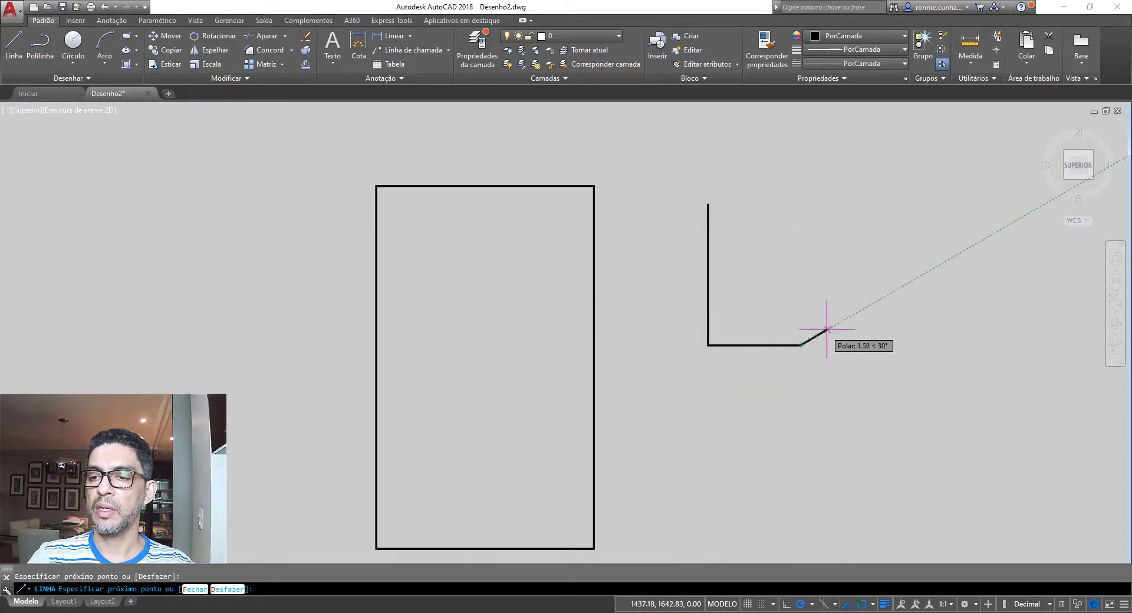
{"action": "left_click", "coordinate": [858, 300]}
{"action": "key", "text": "Escape"}
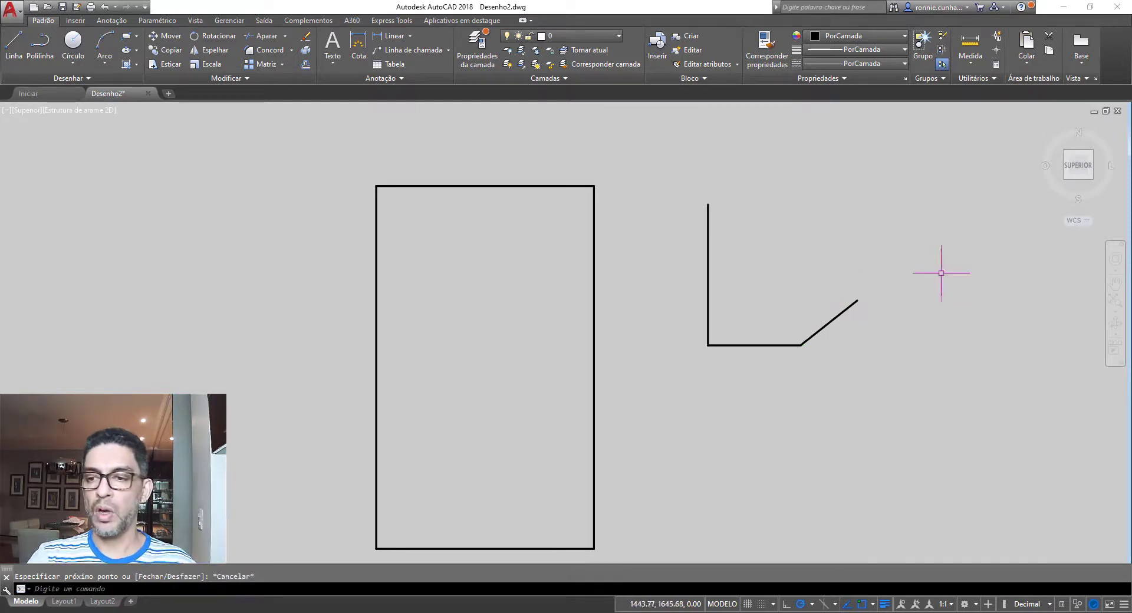
{"action": "scroll", "coordinate": [913, 205], "scroll_direction": "down", "scroll_amount": 2}
{"action": "scroll", "coordinate": [913, 205], "scroll_direction": "up", "scroll_amount": 3}
{"action": "scroll", "coordinate": [859, 244], "scroll_direction": "up", "scroll_amount": 3}
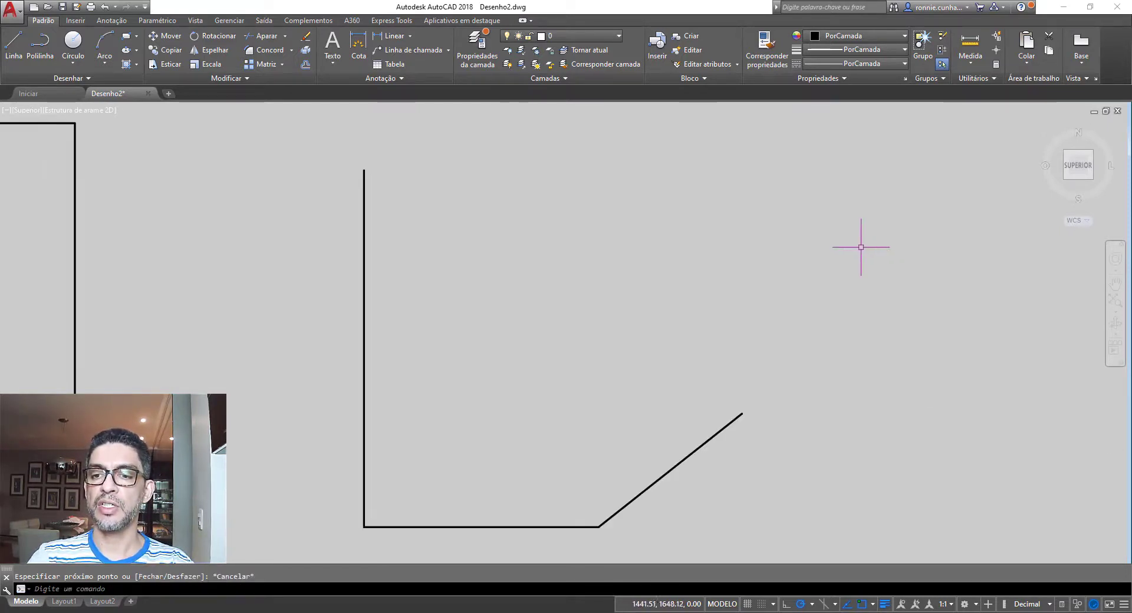
{"action": "scroll", "coordinate": [807, 244], "scroll_direction": "down", "scroll_amount": 2}
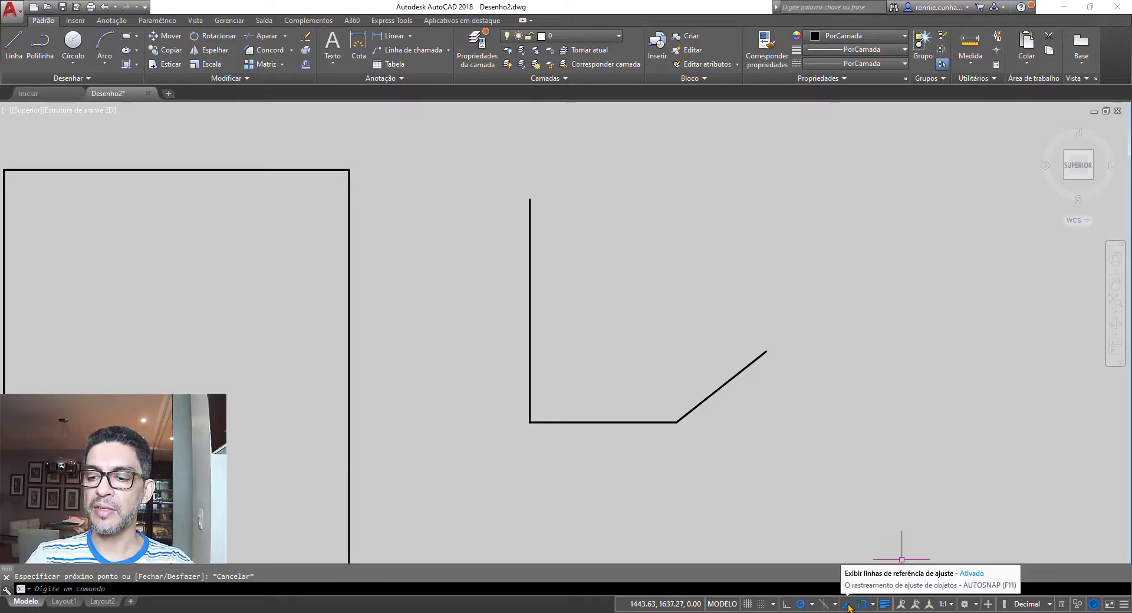
Step: From the diagonal's top end, add a vertical edge tracked level with the left line's top, then a top edge to it
{"action": "left_click", "coordinate": [13, 47]}
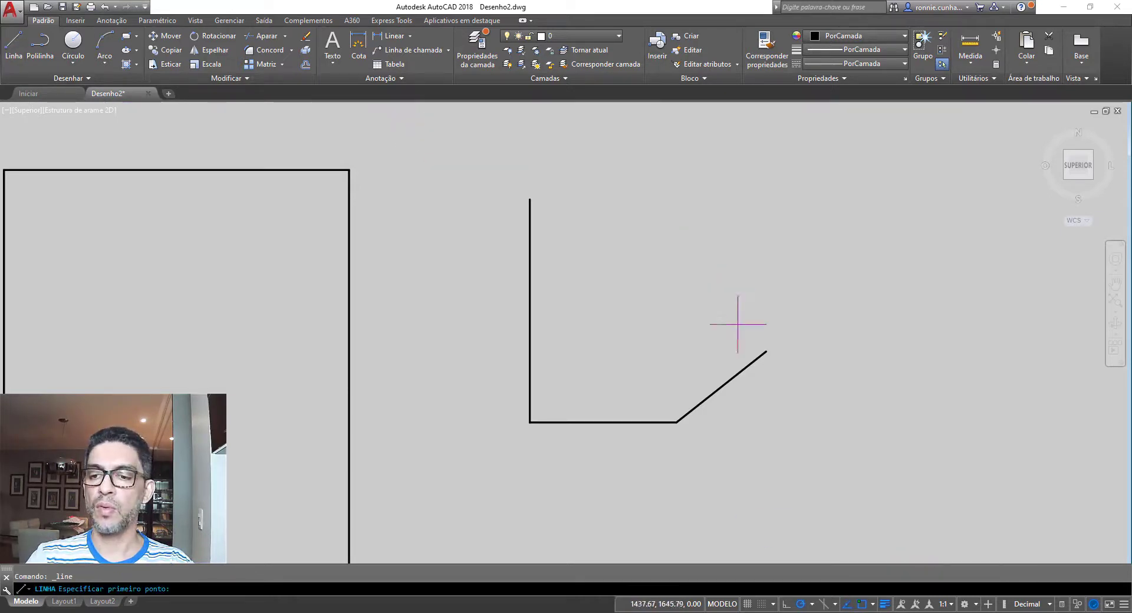
{"action": "left_click", "coordinate": [765, 352]}
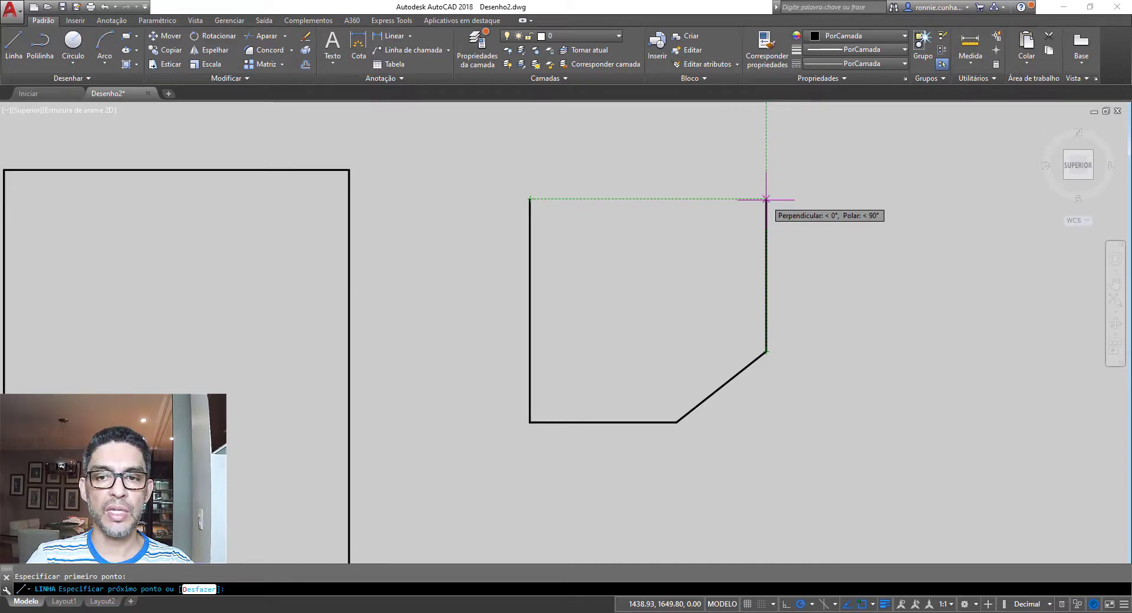
{"action": "left_click", "coordinate": [766, 199]}
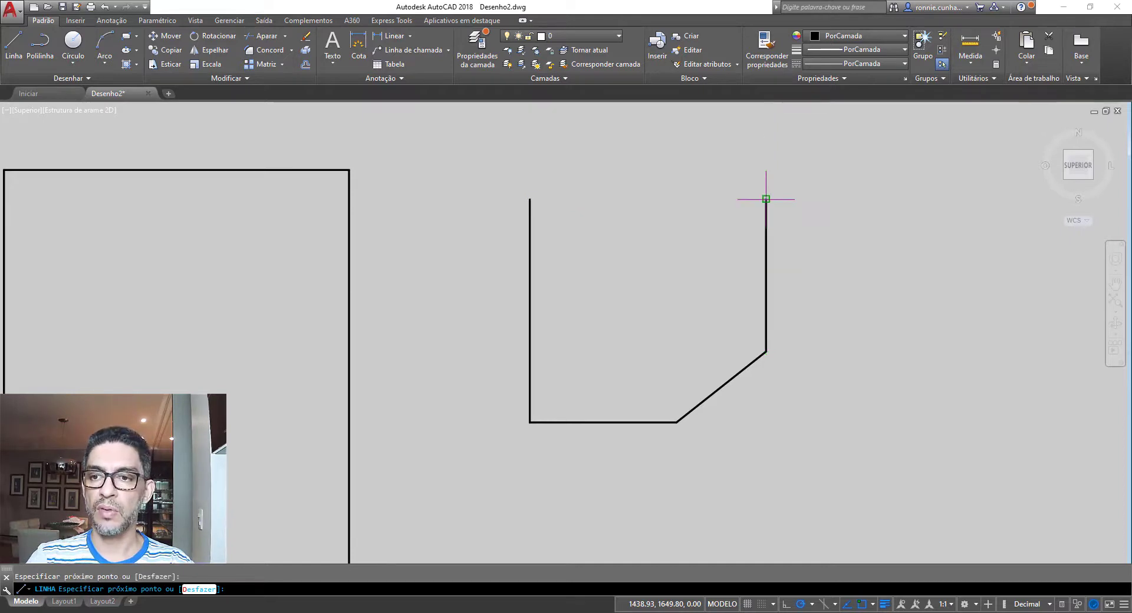
{"action": "left_click", "coordinate": [530, 199]}
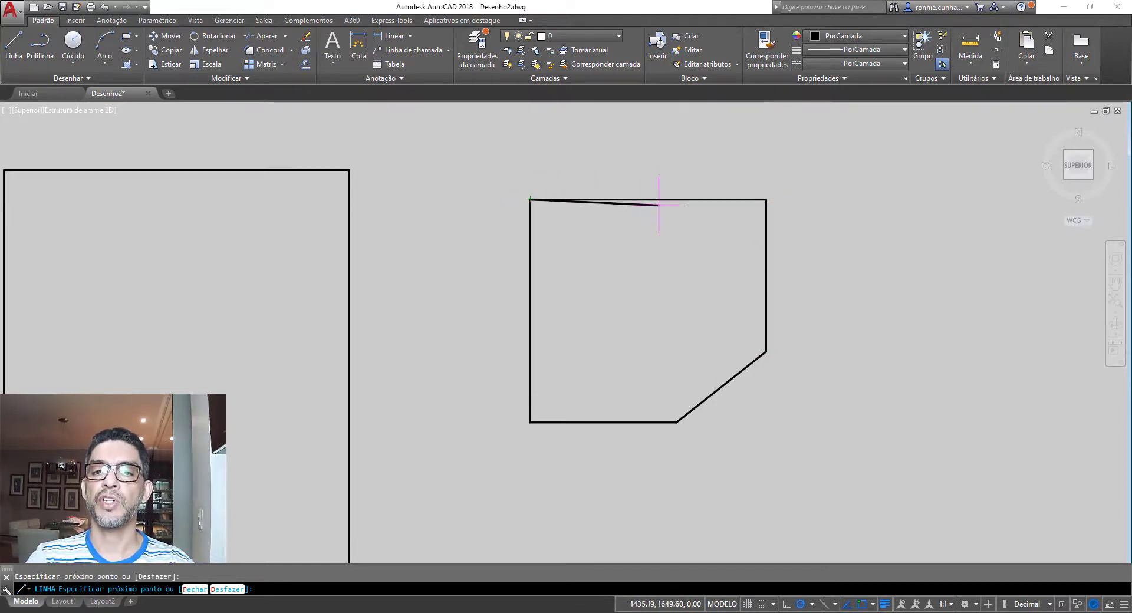
{"action": "key", "text": "Escape"}
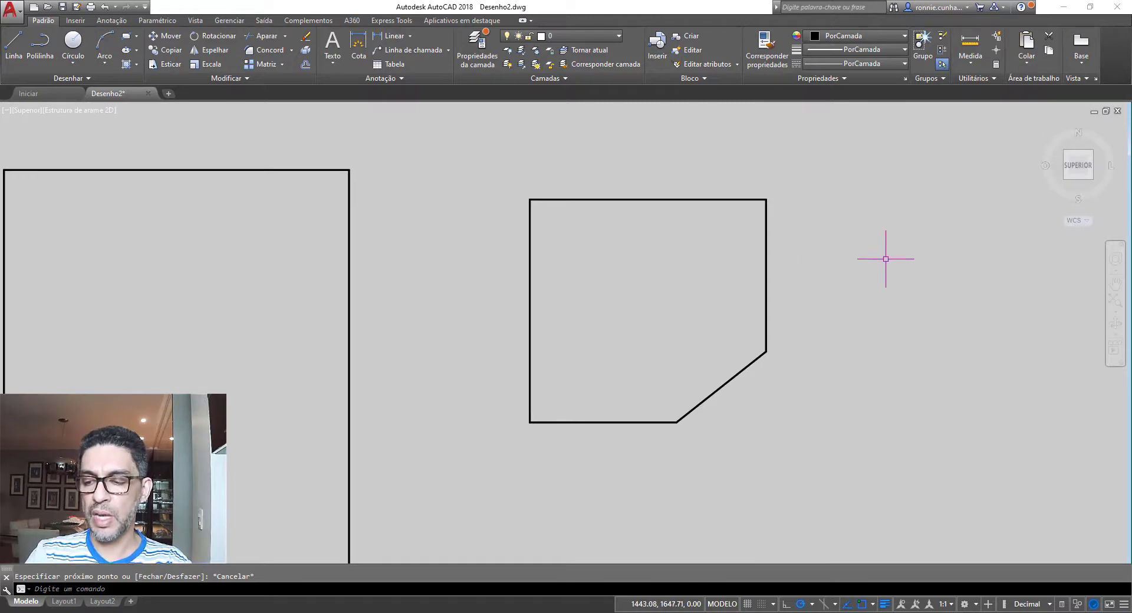
Step: Switch object snap tracking off, then crossing-select and delete the chamfered shape's 5 lines
{"action": "left_click", "coordinate": [847, 607]}
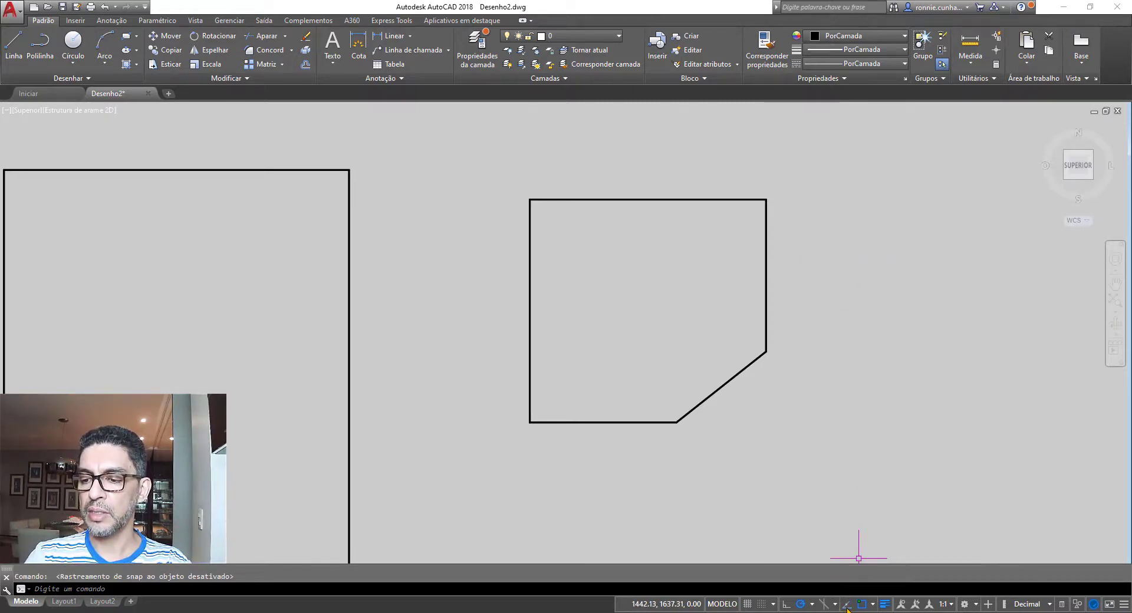
{"action": "left_click", "coordinate": [842, 514]}
{"action": "left_click", "coordinate": [504, 147]}
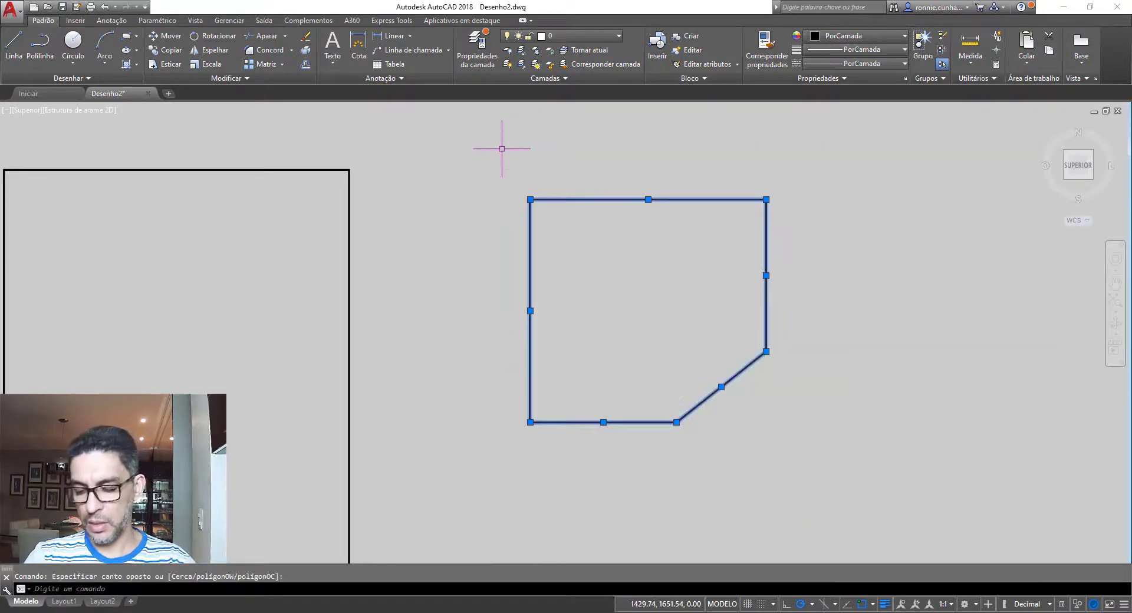
{"action": "key", "text": "Delete"}
{"action": "scroll", "coordinate": [520, 248], "scroll_direction": "down", "scroll_amount": 10}
{"action": "scroll", "coordinate": [508, 236], "scroll_direction": "up", "scroll_amount": 6}
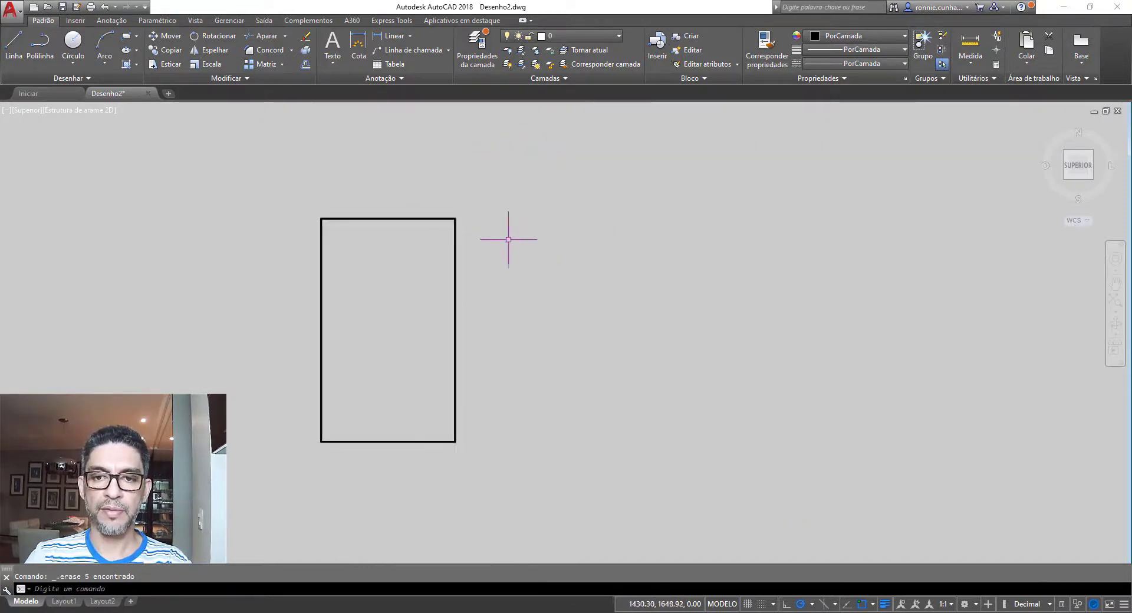